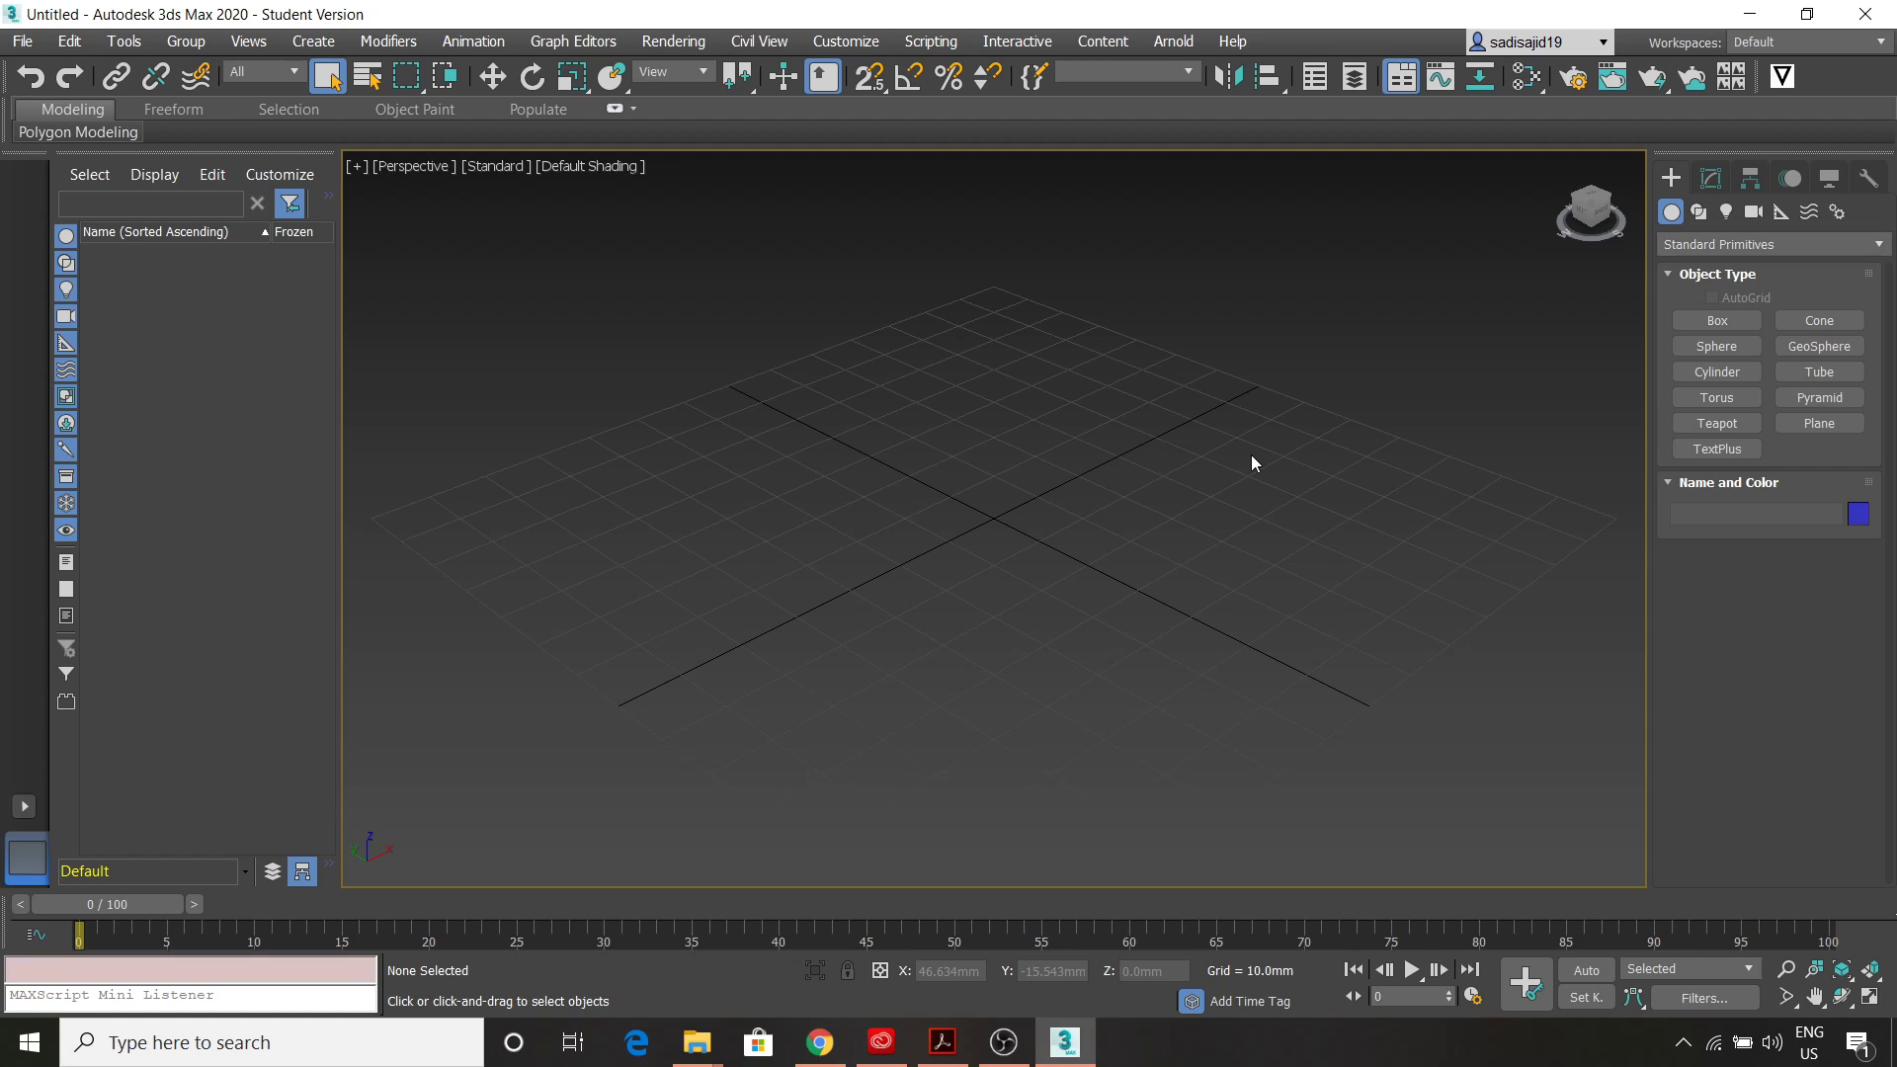
Launch the Maproom map builder and move its window toward the middle of the viewport
left_click(1786, 78)
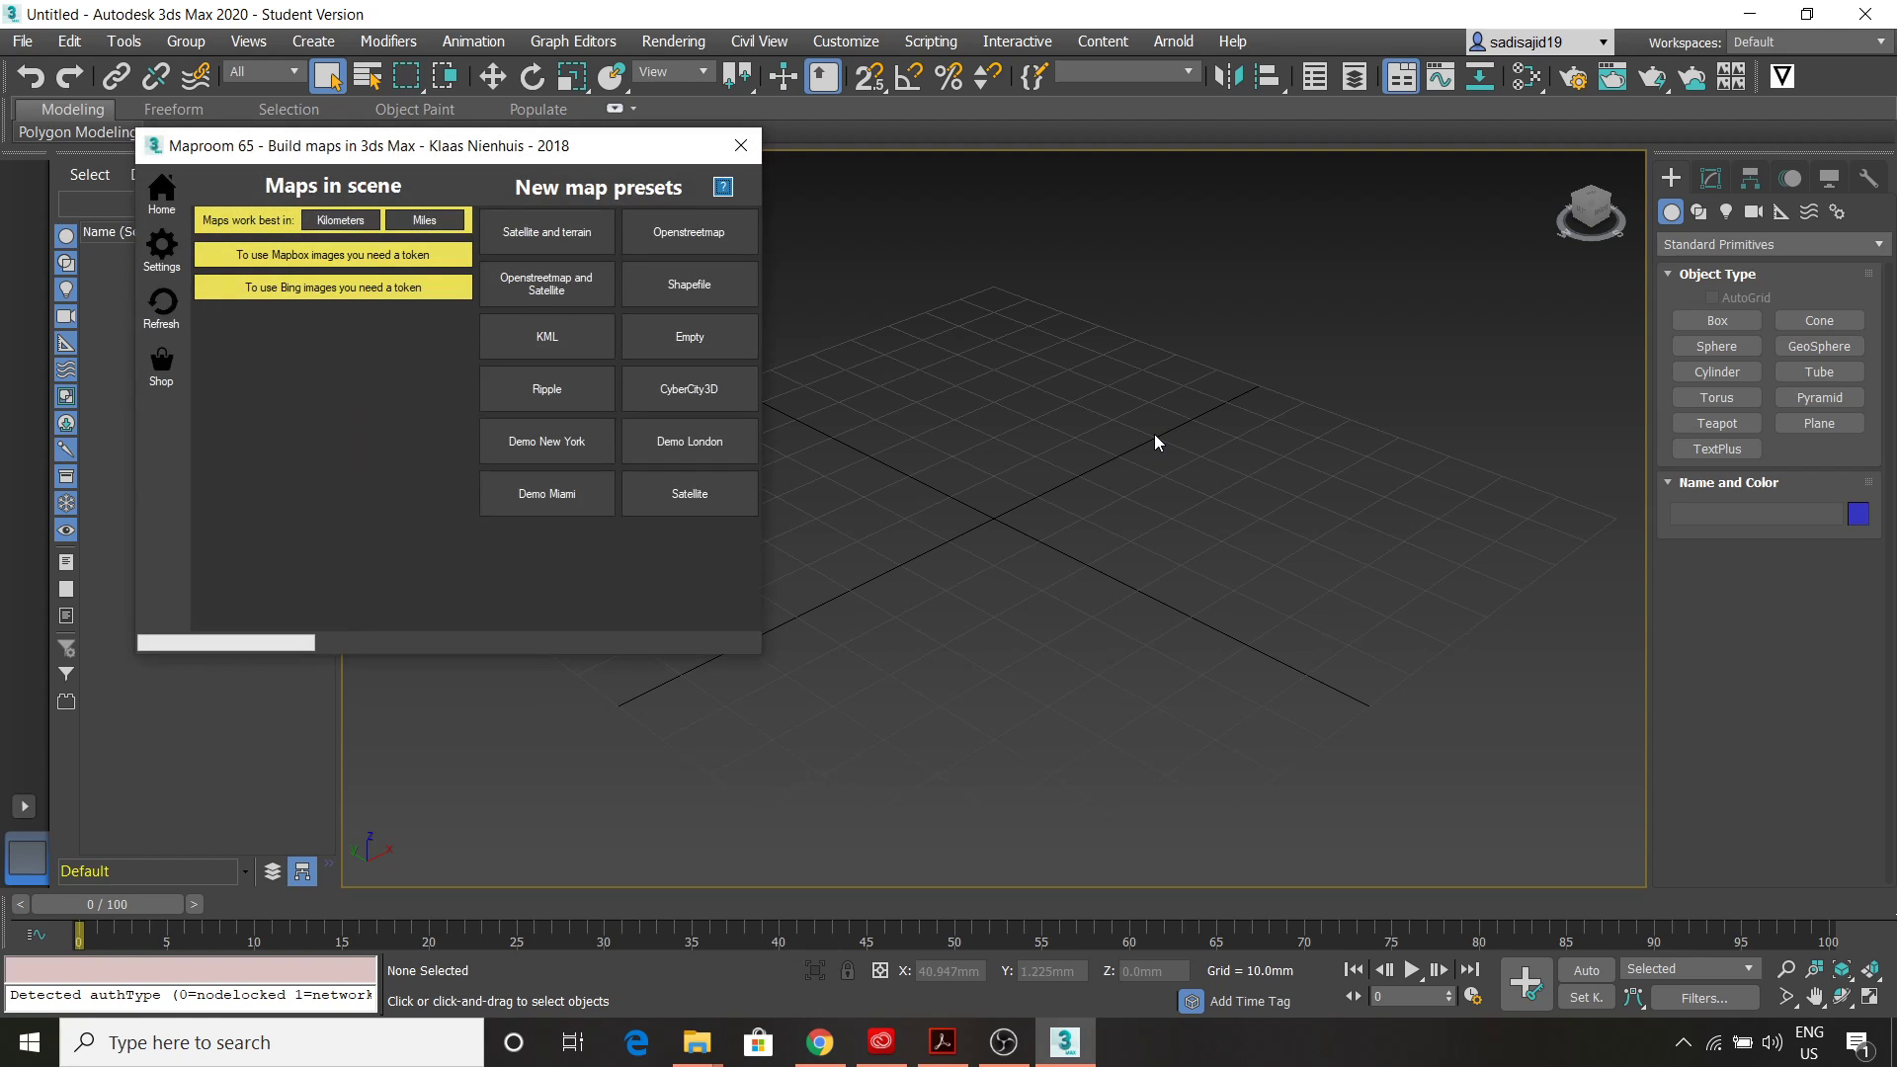
left_click_drag(447, 145, 785, 236)
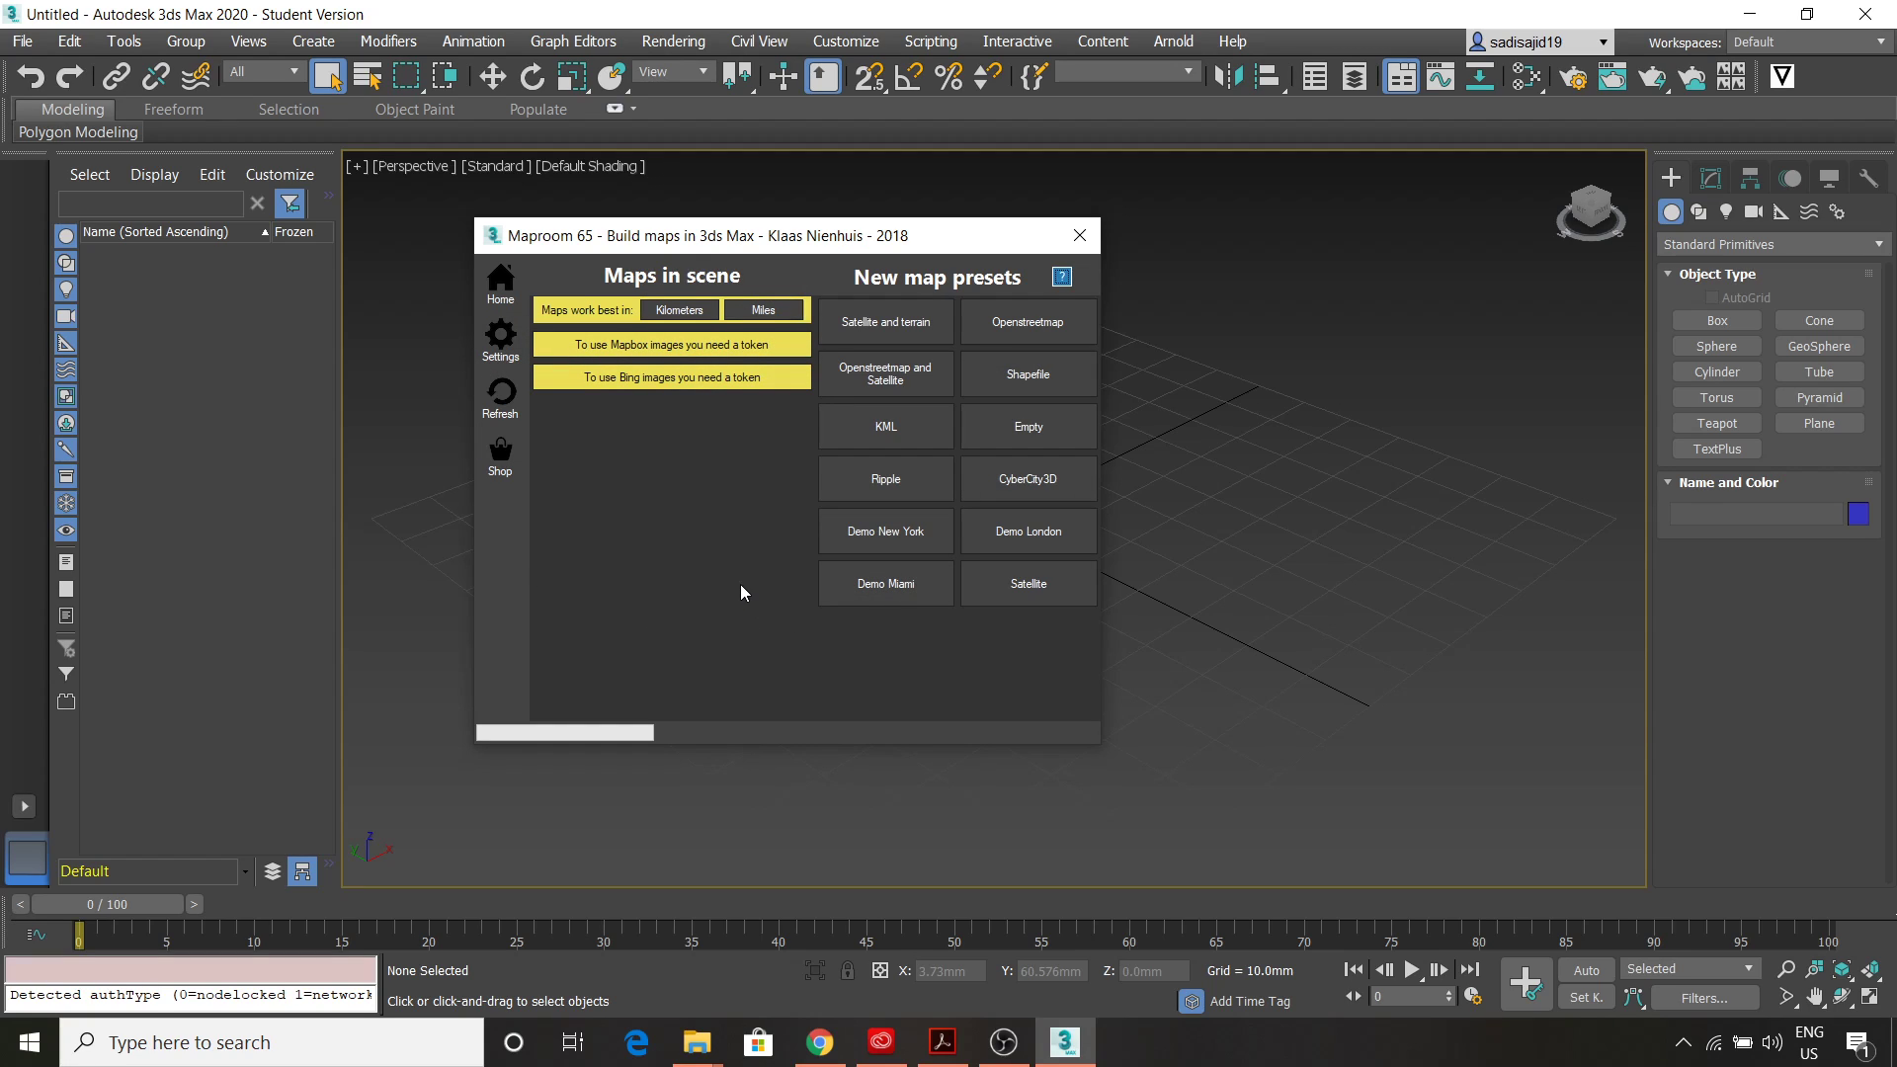
Review Maproom's license settings and the available license types, and return to the home page
left_click(503, 356)
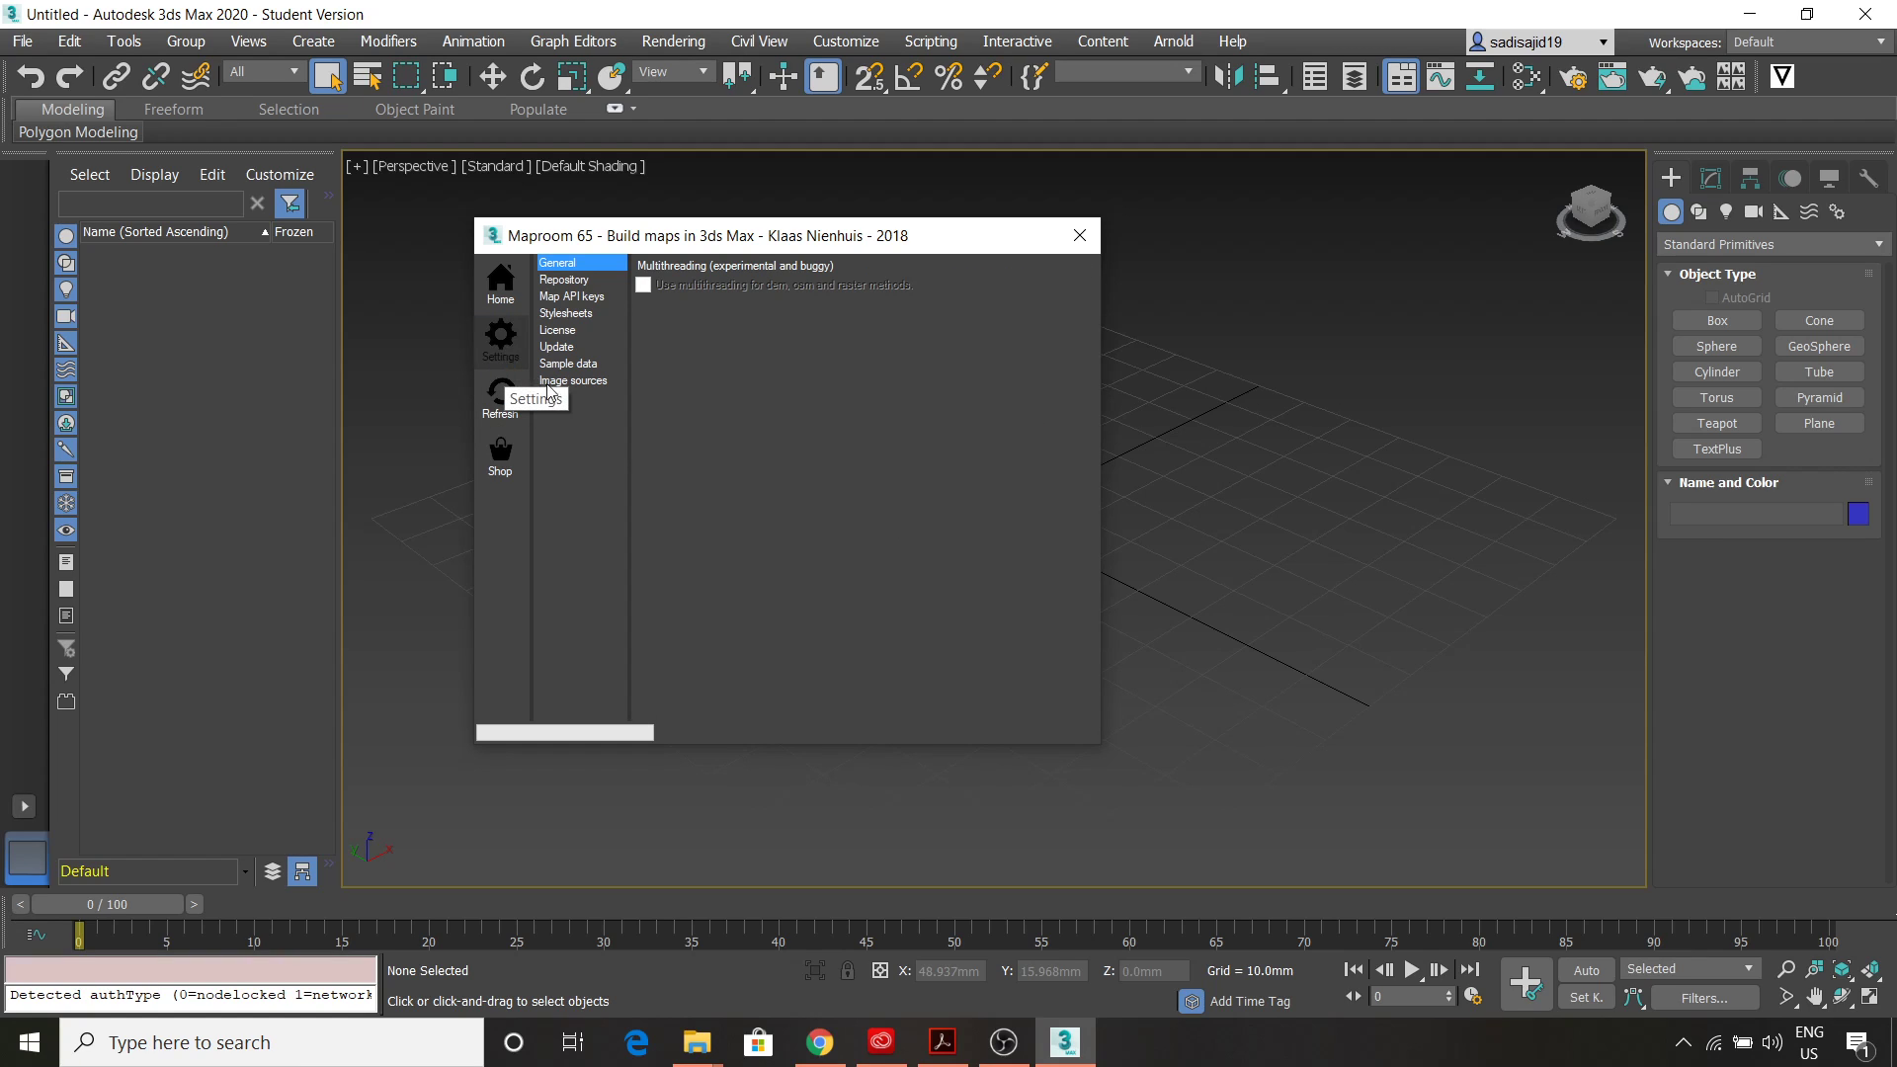
left_click(559, 332)
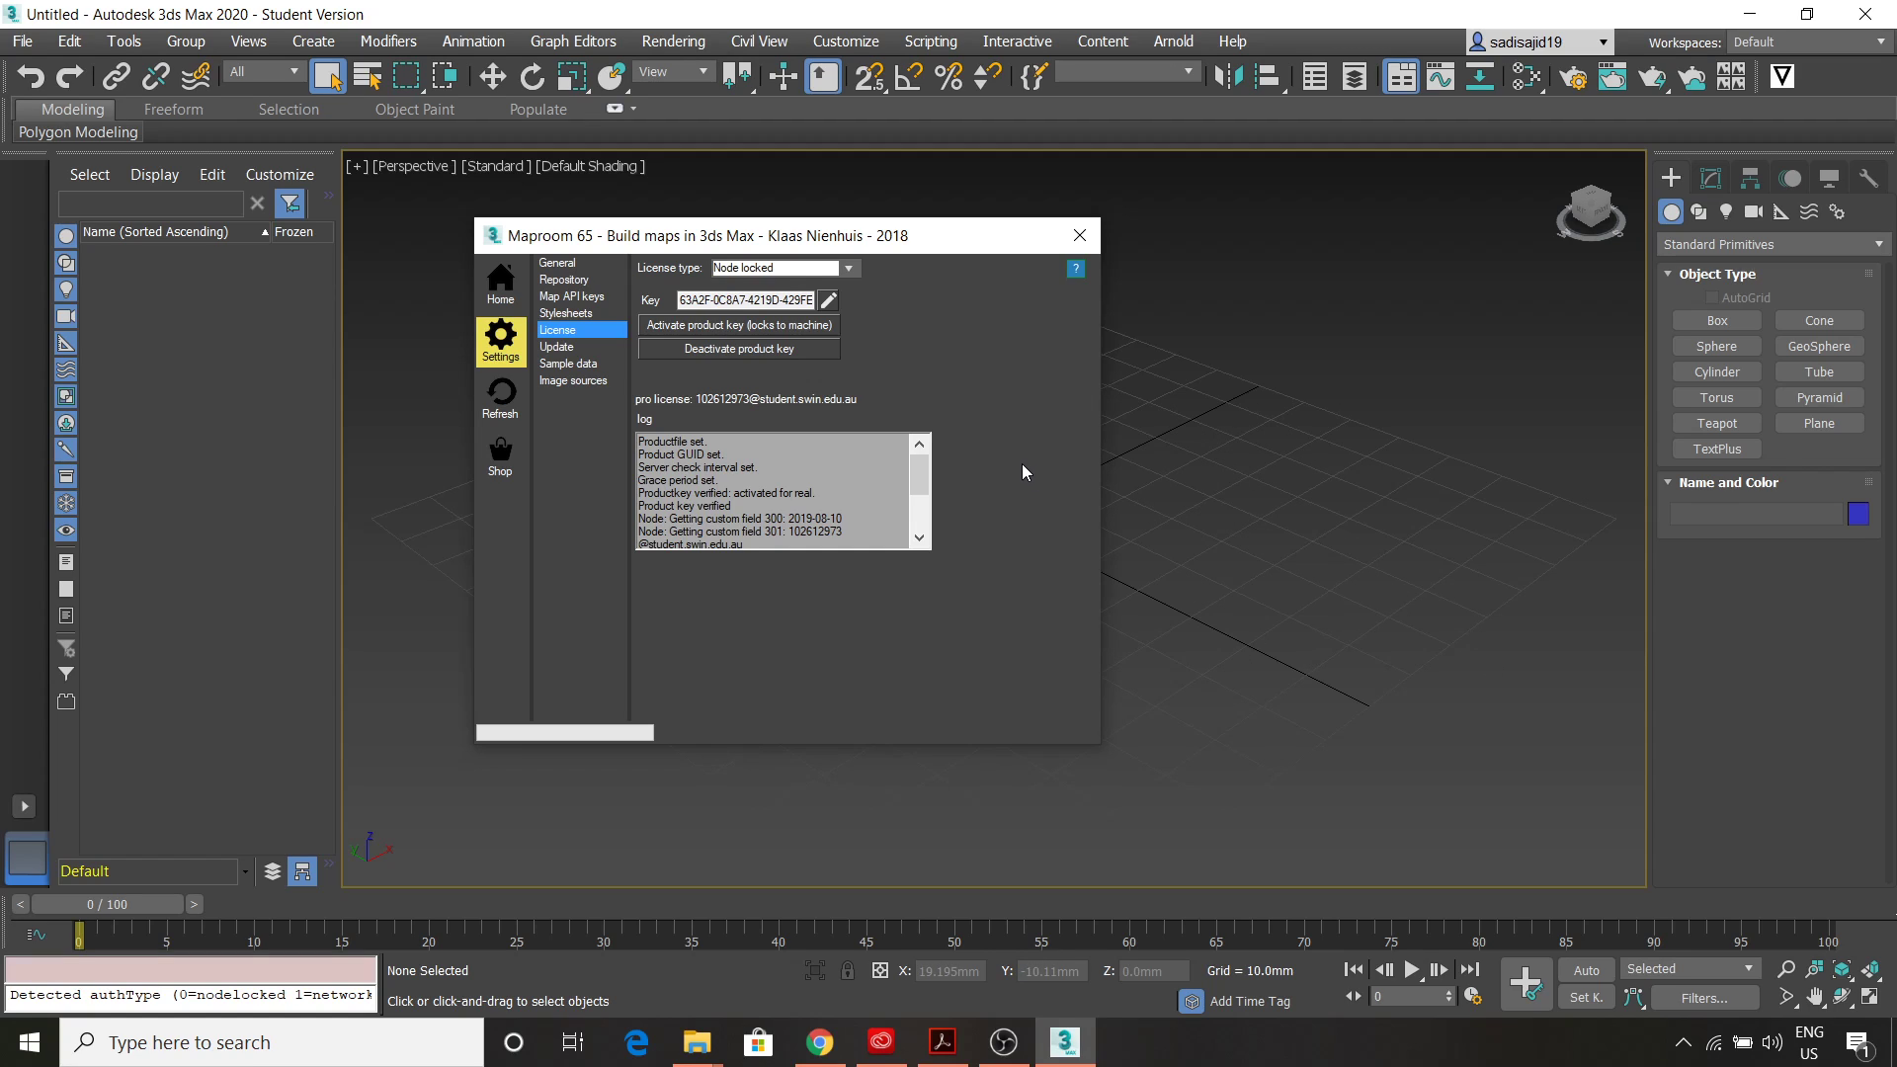
left_click(850, 269)
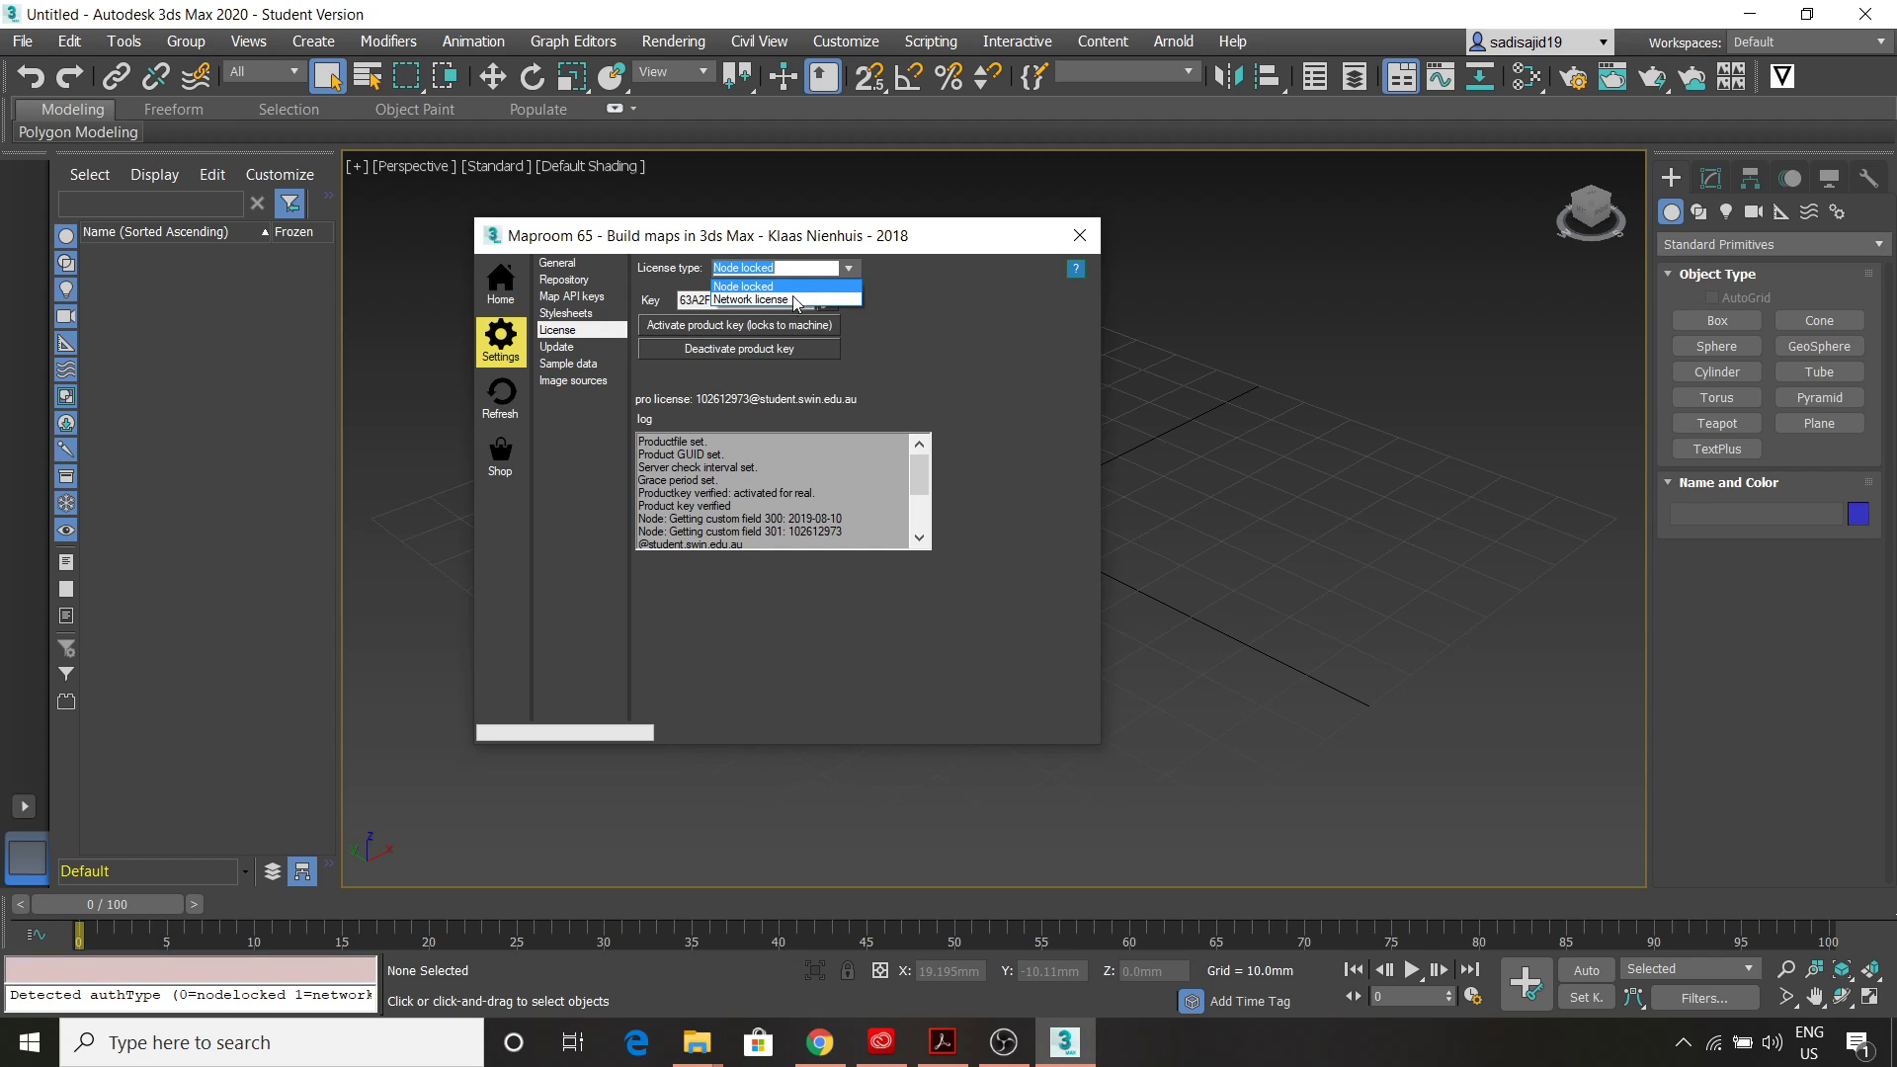
left_click(917, 296)
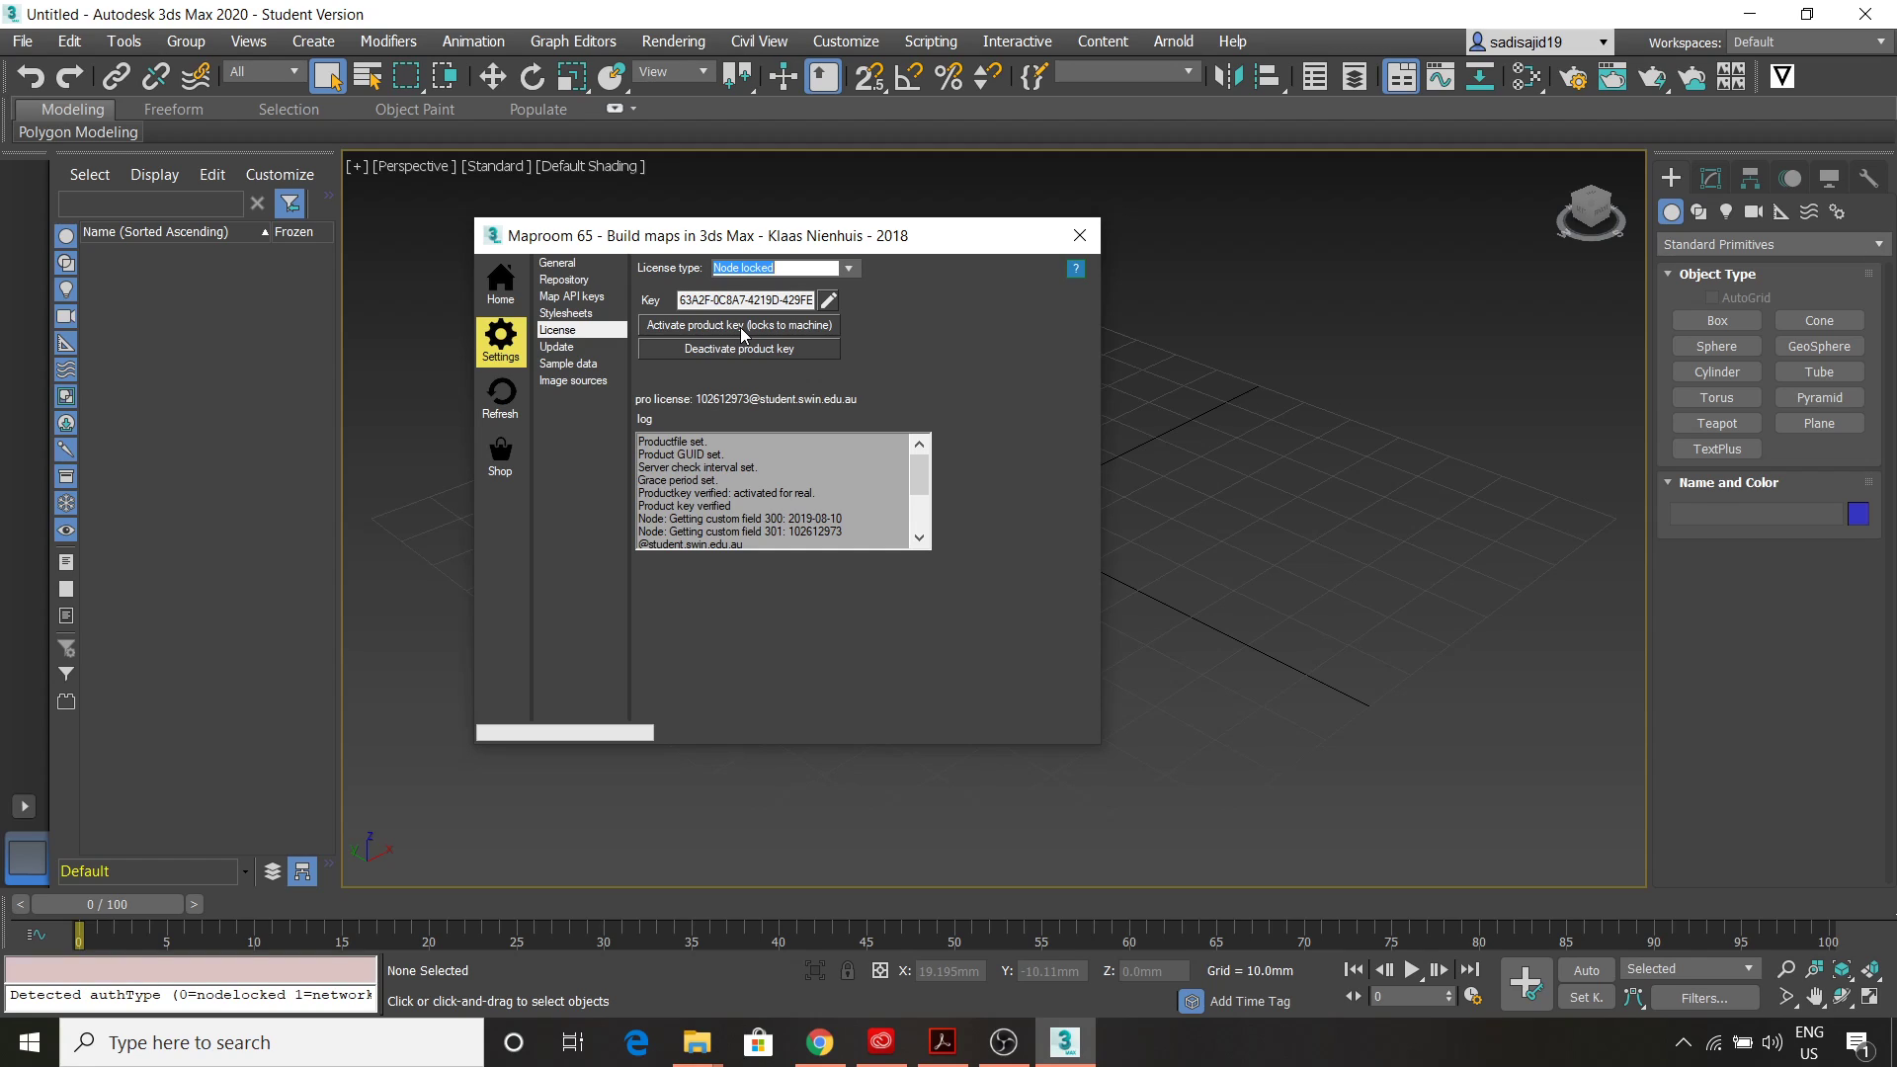
left_click(504, 289)
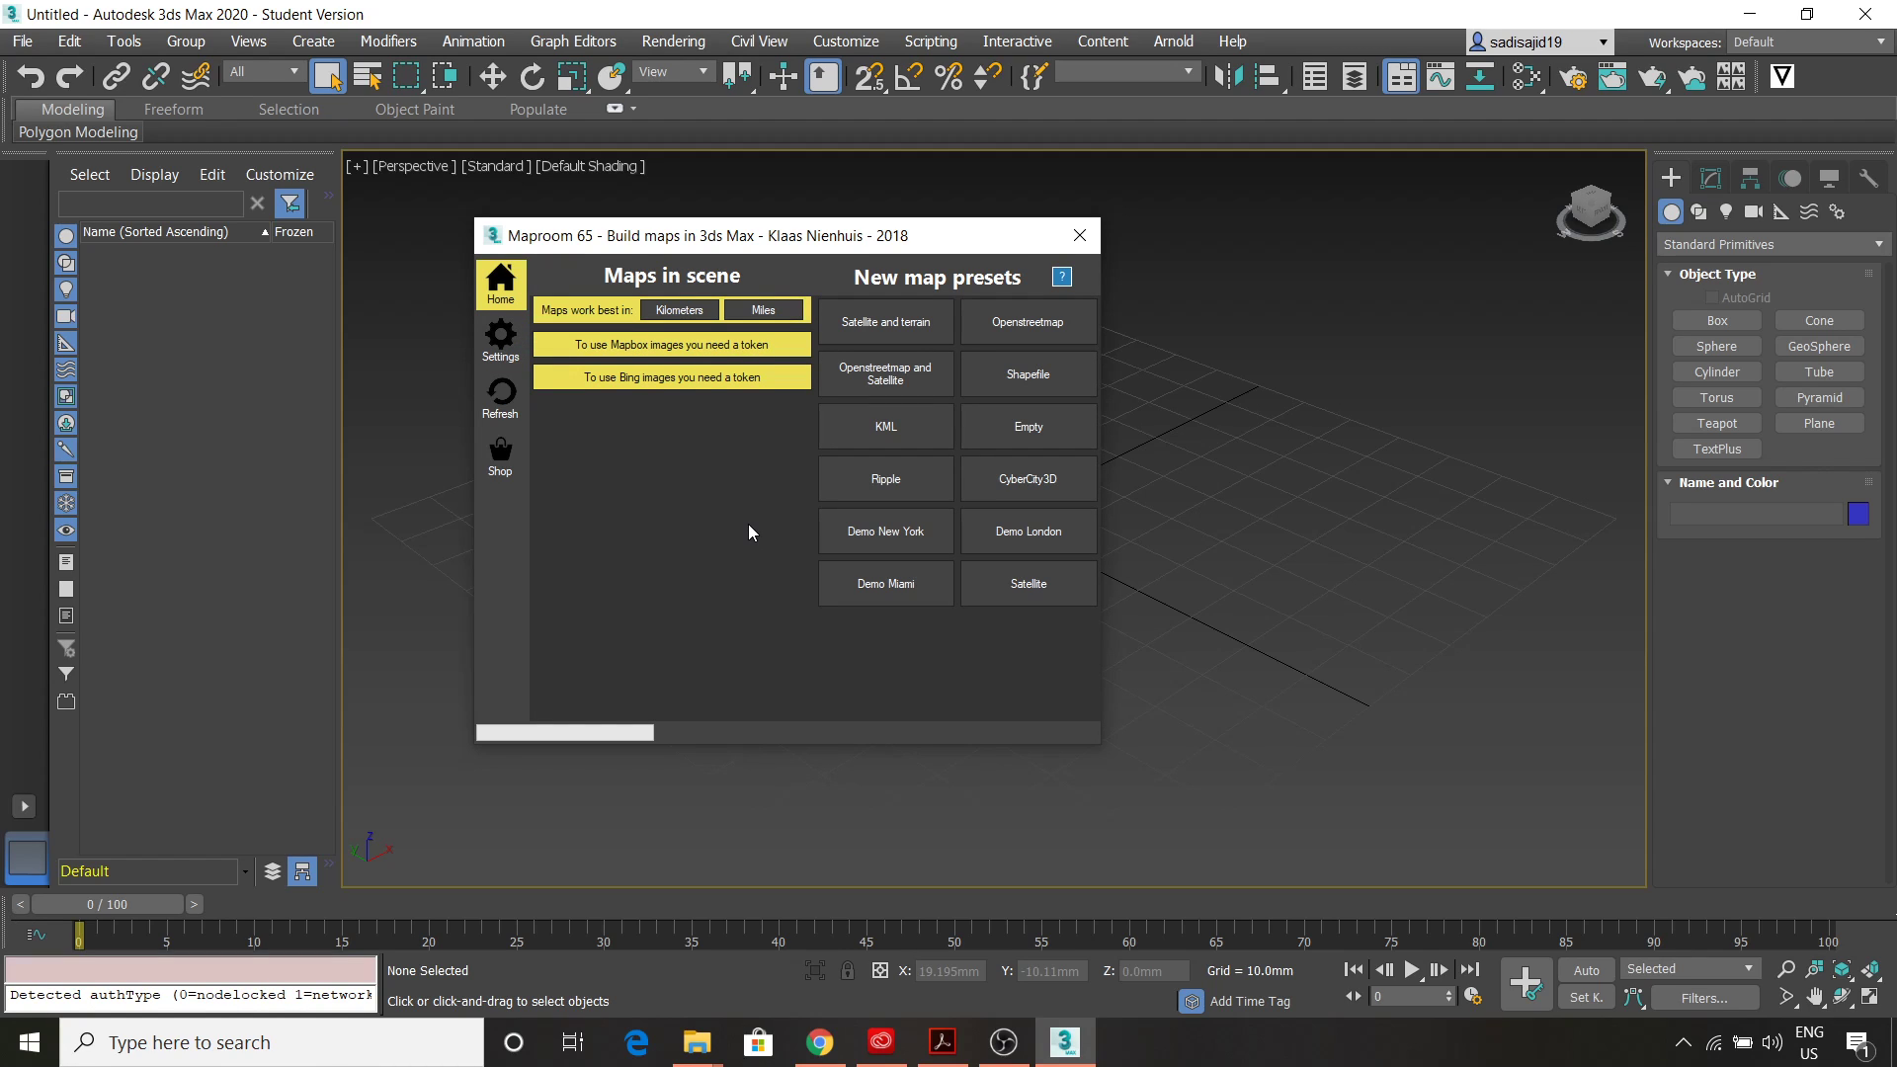
Create a map from the Openstreetmap preset and update its anchor location to Bundoora VIC, found by name
left_click(1035, 324)
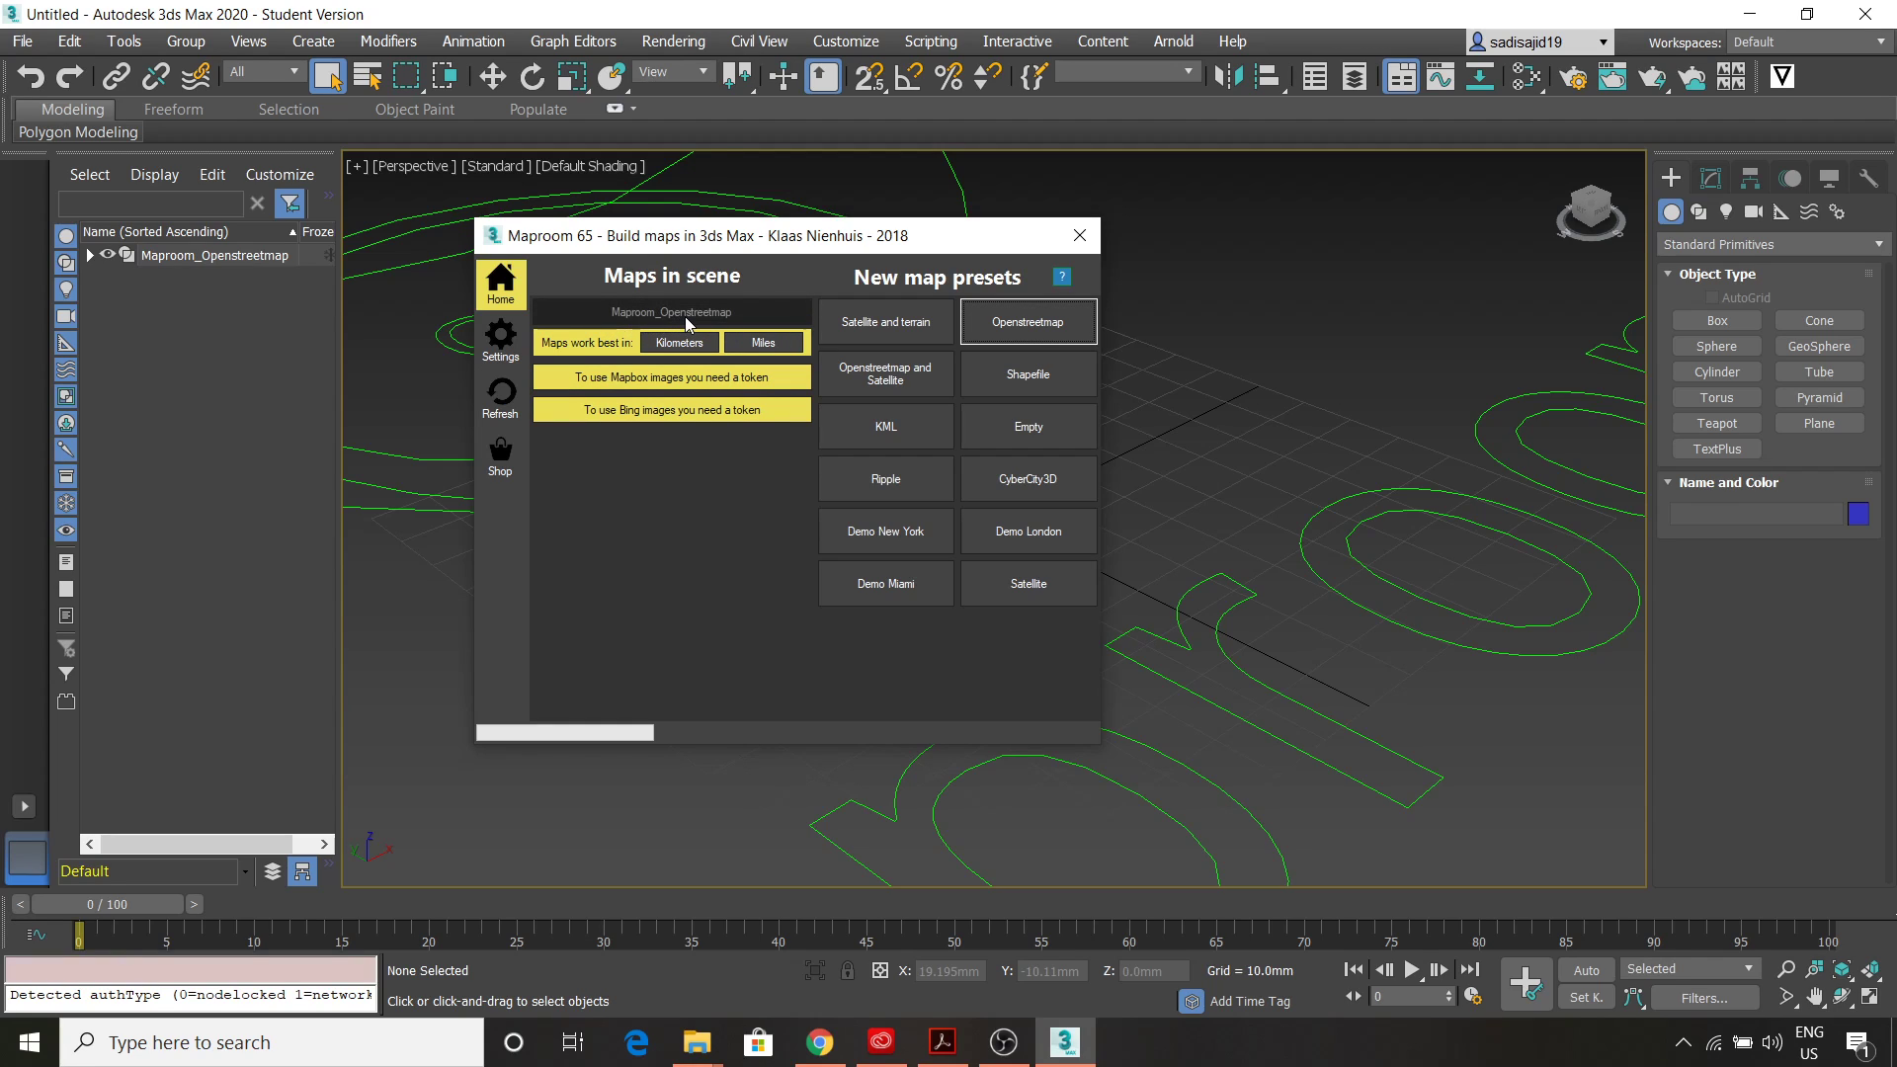
left_click(728, 316)
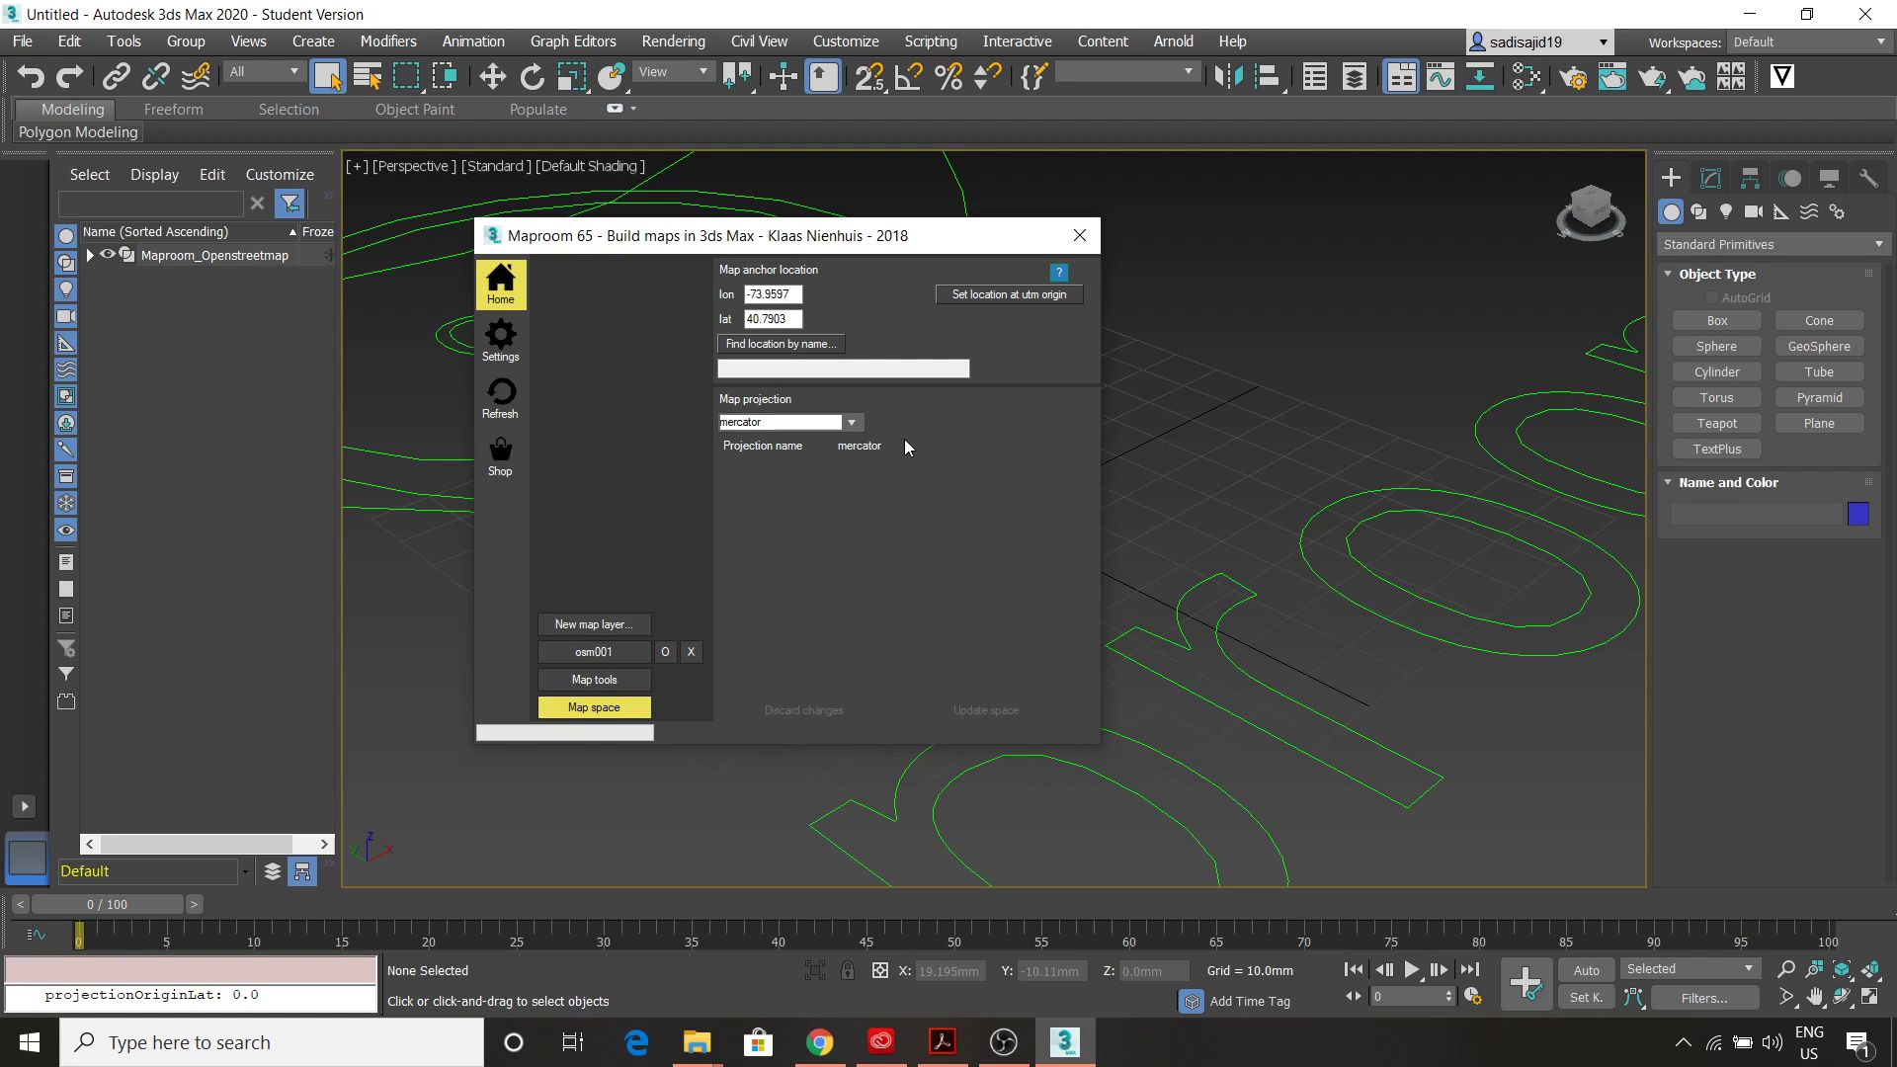
left_click(805, 346)
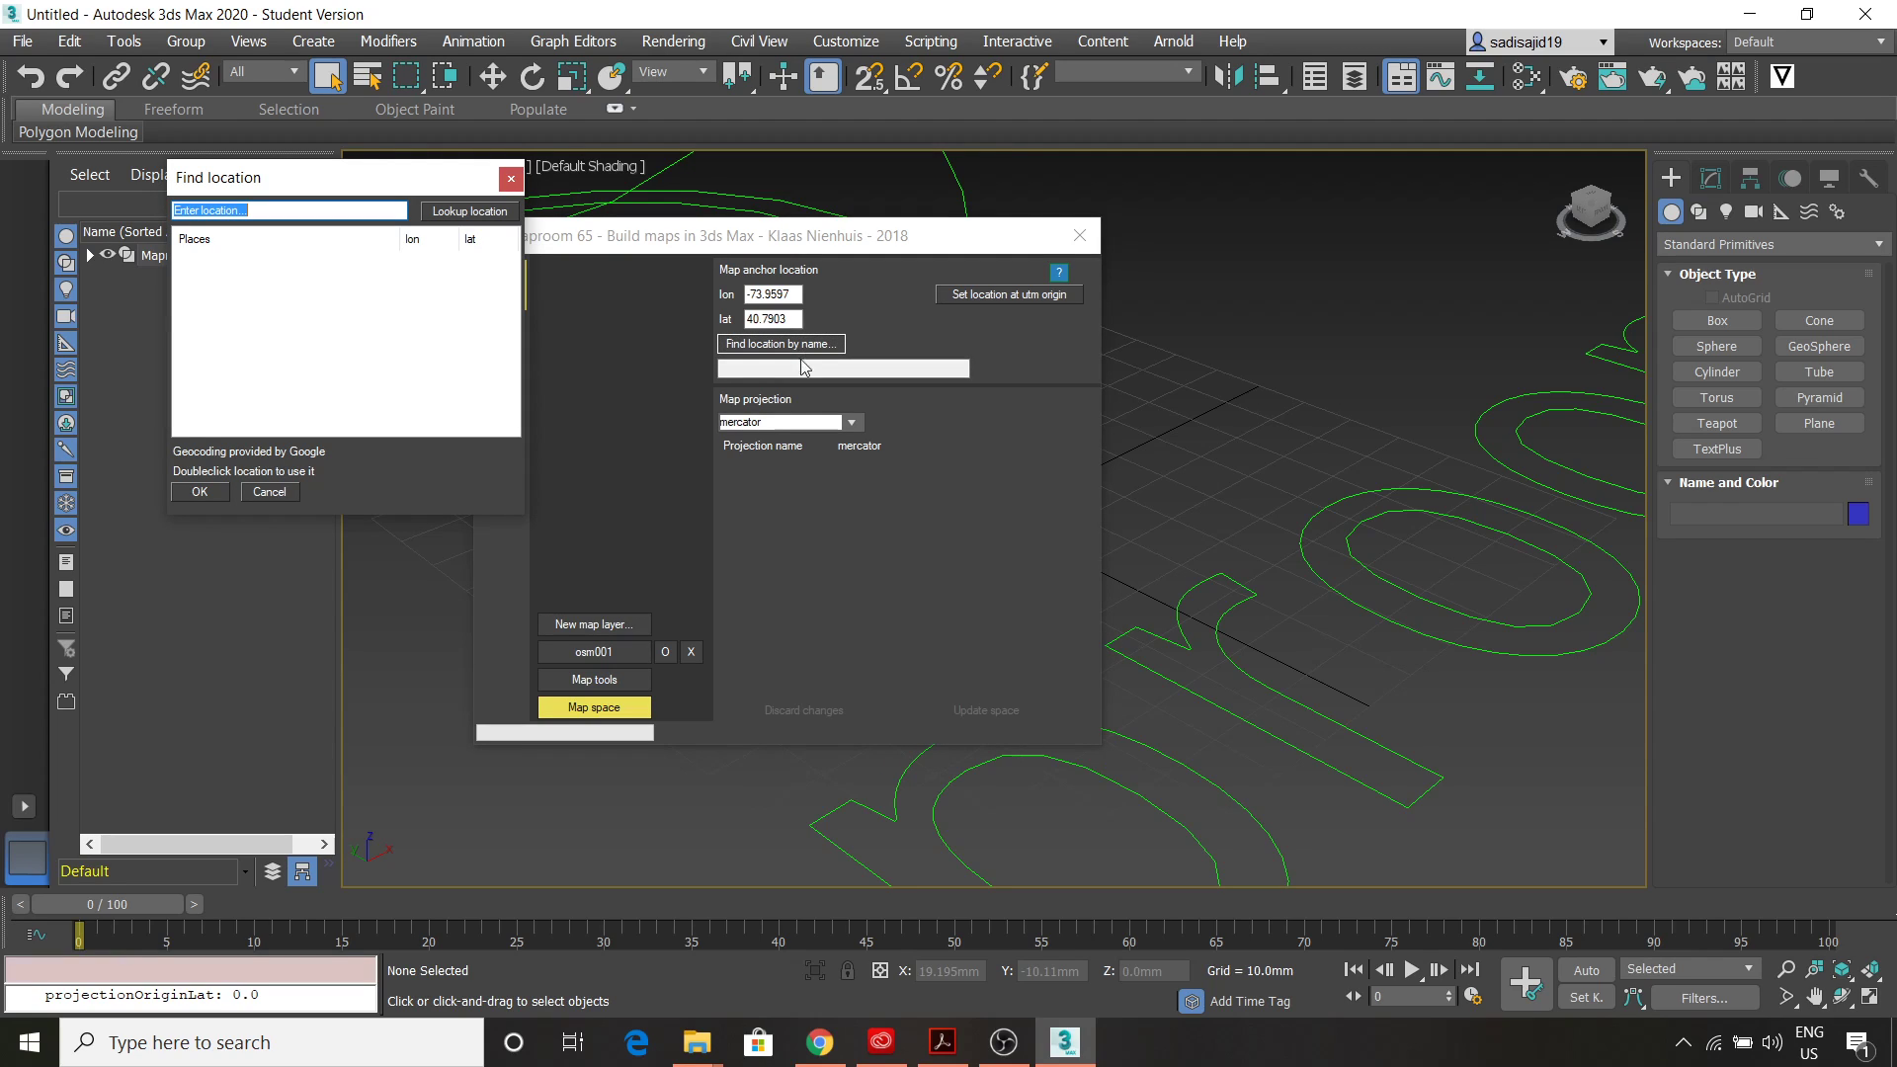
type("Bundoora VIC")
key("Return")
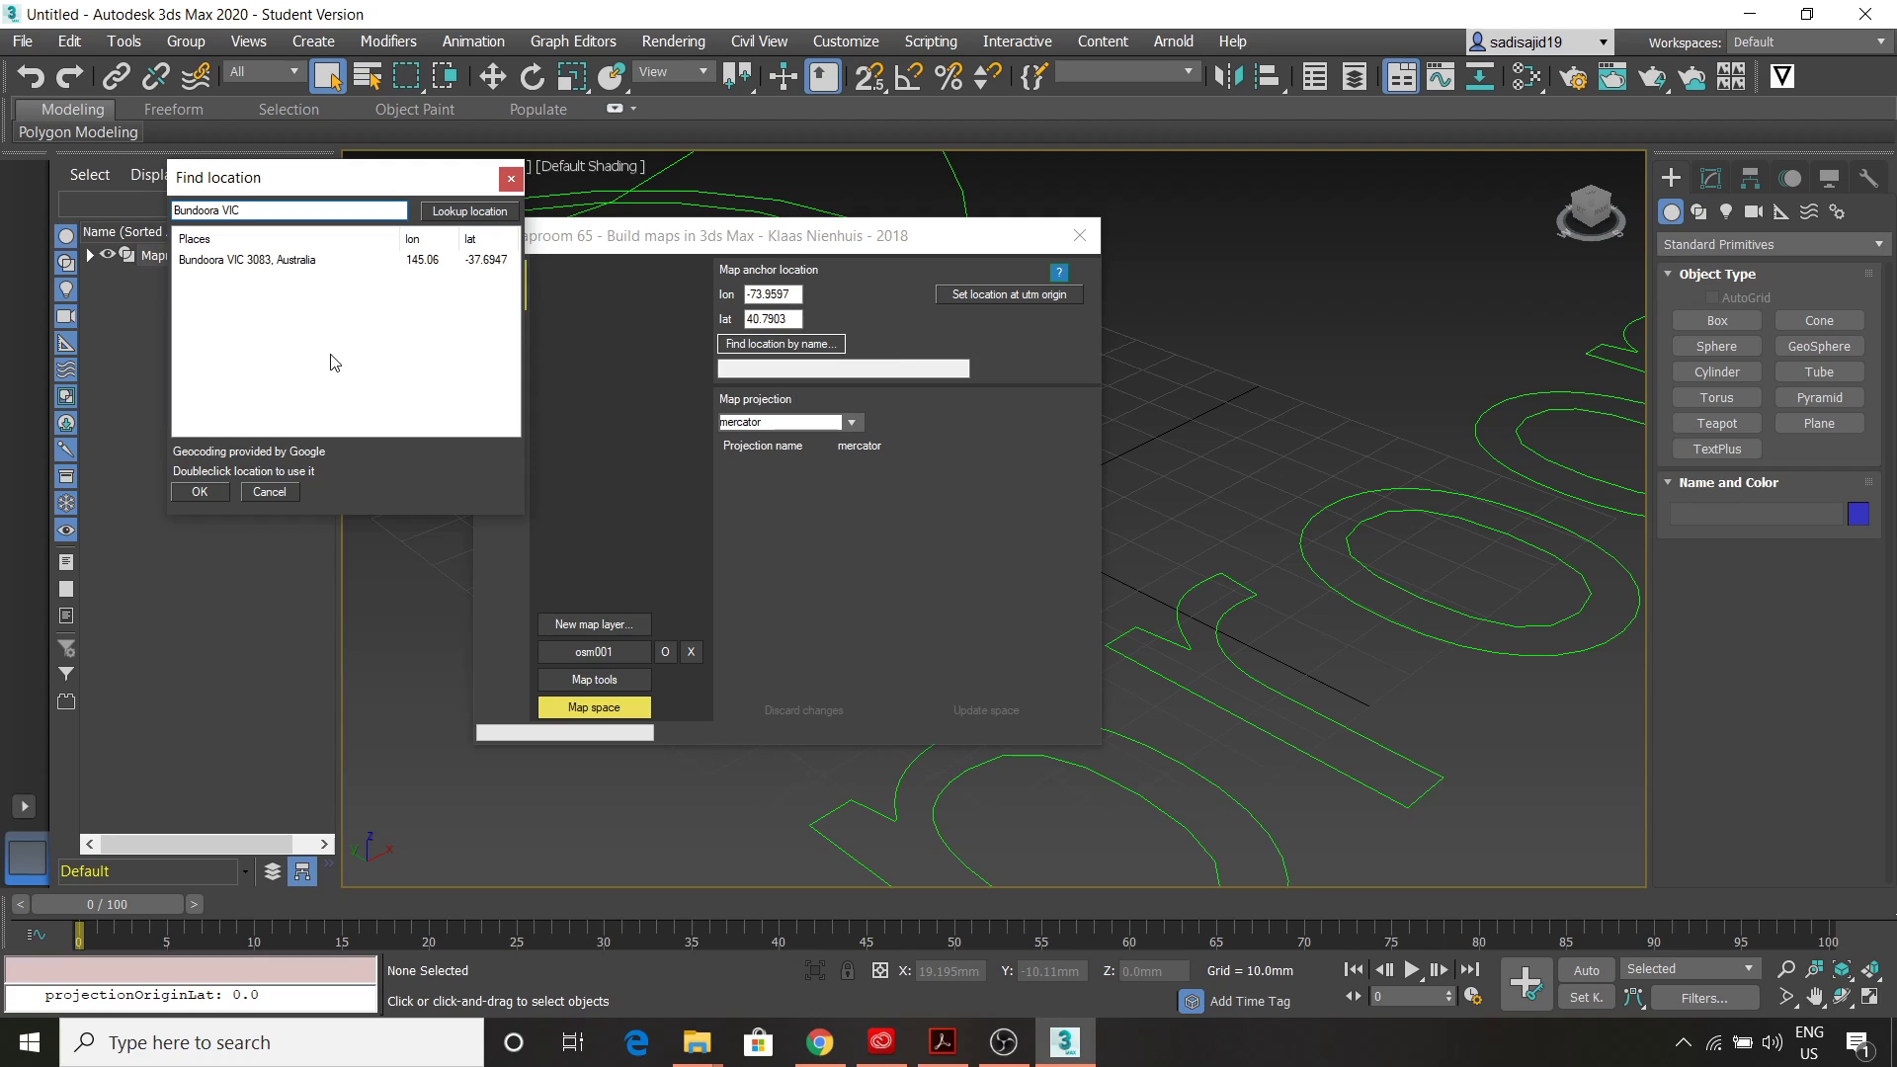
left_click(273, 260)
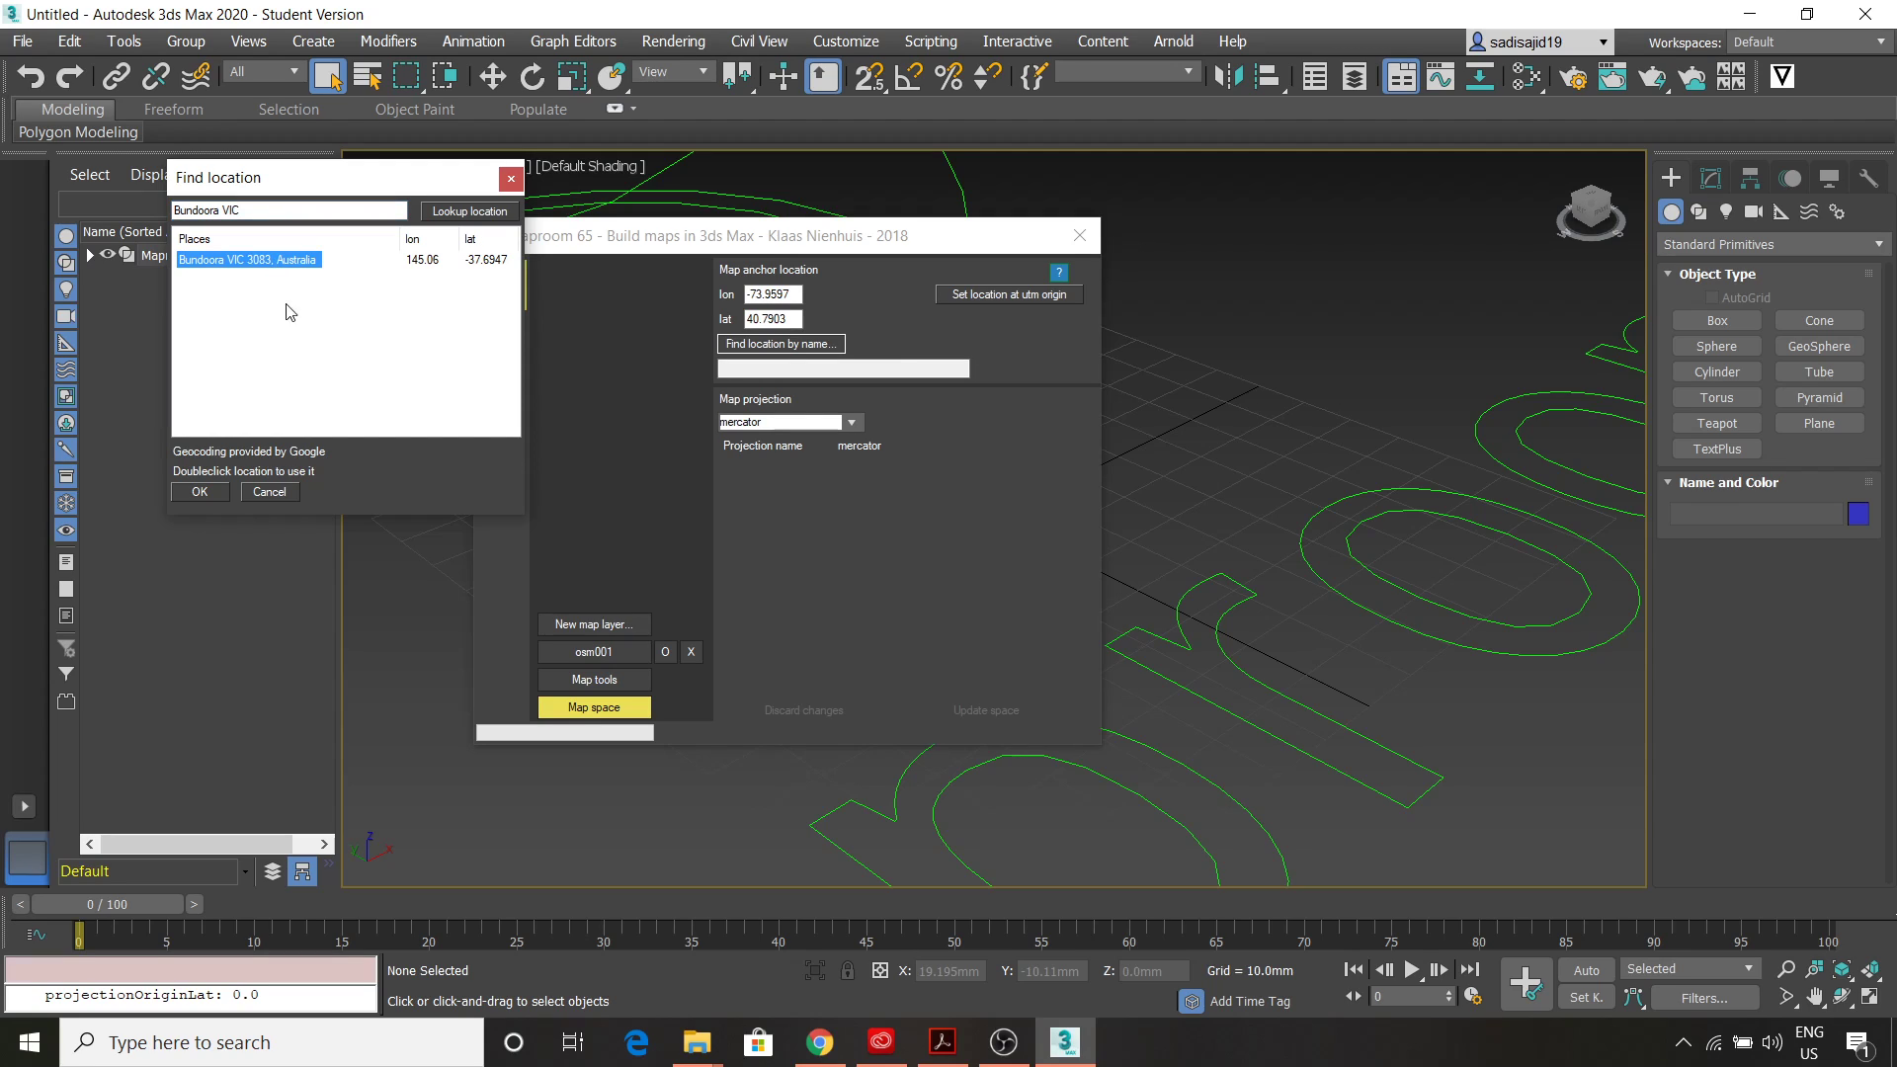
left_click(221, 493)
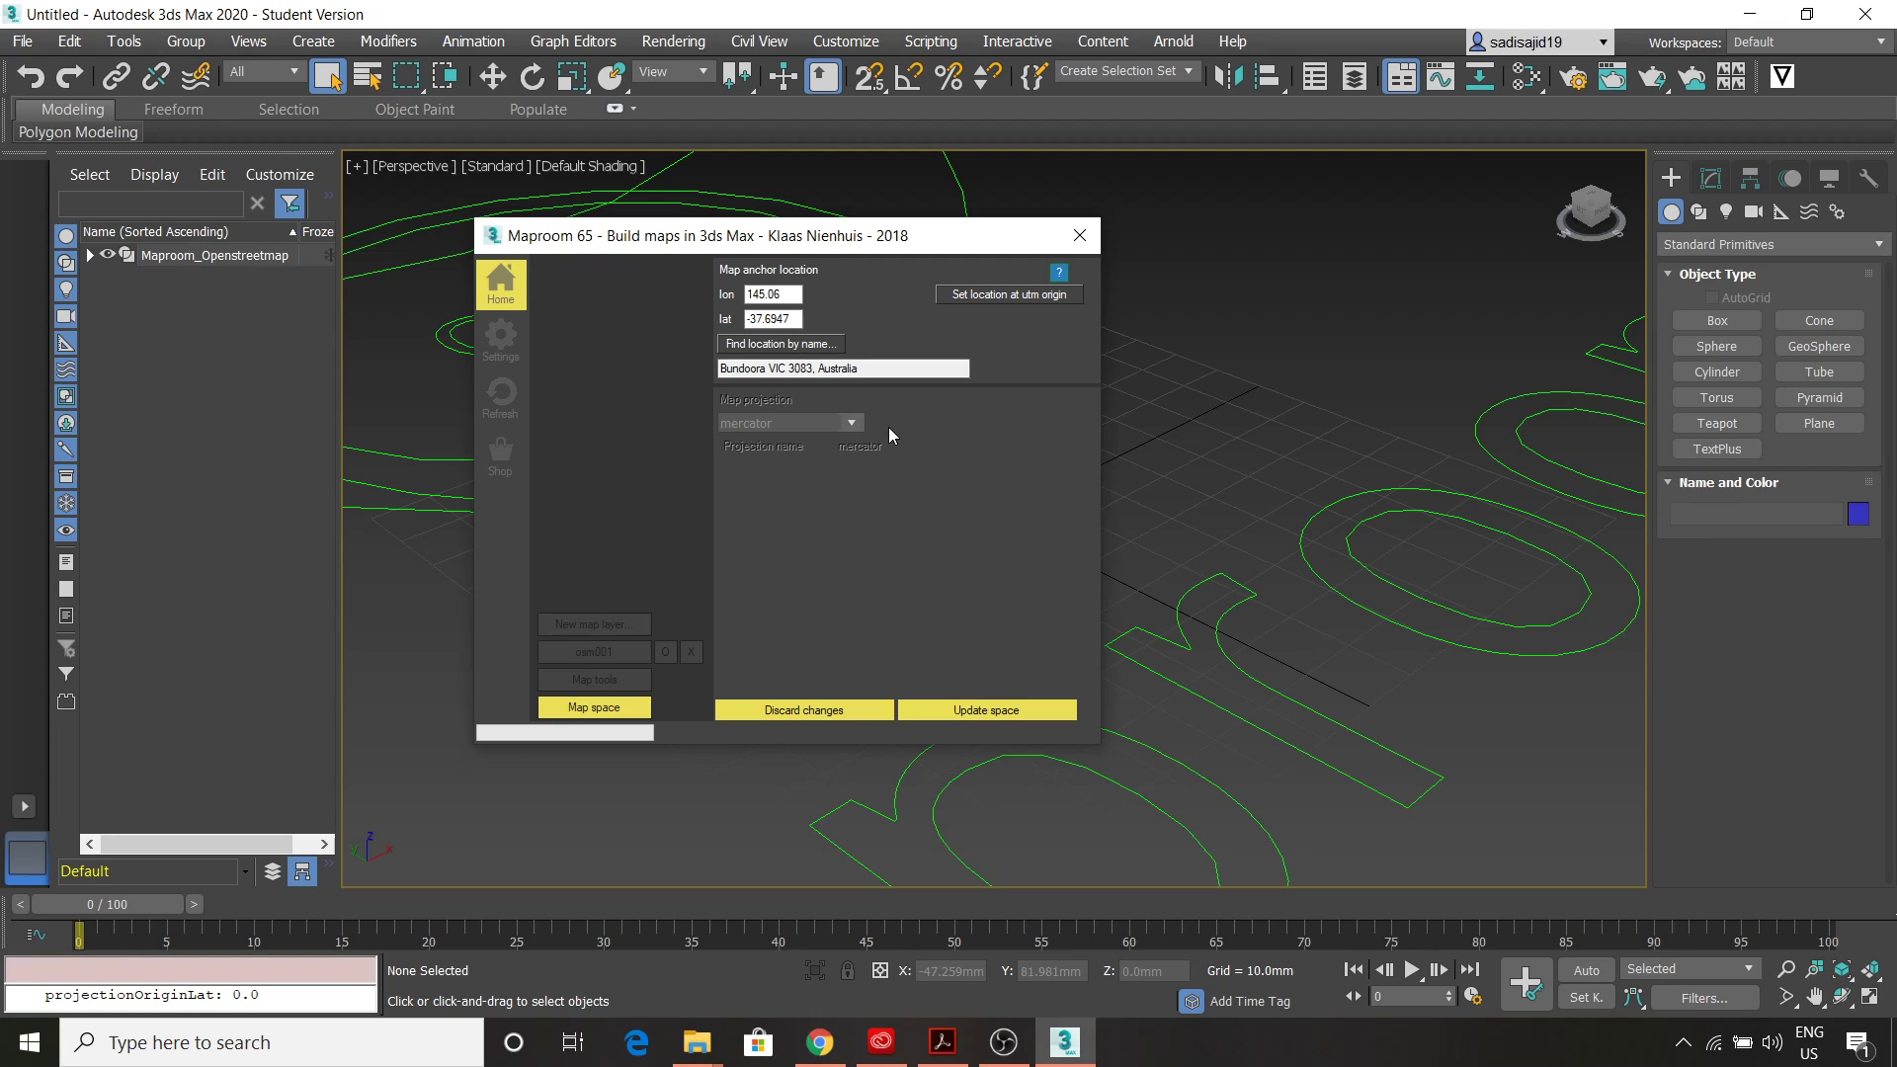
left_click(974, 709)
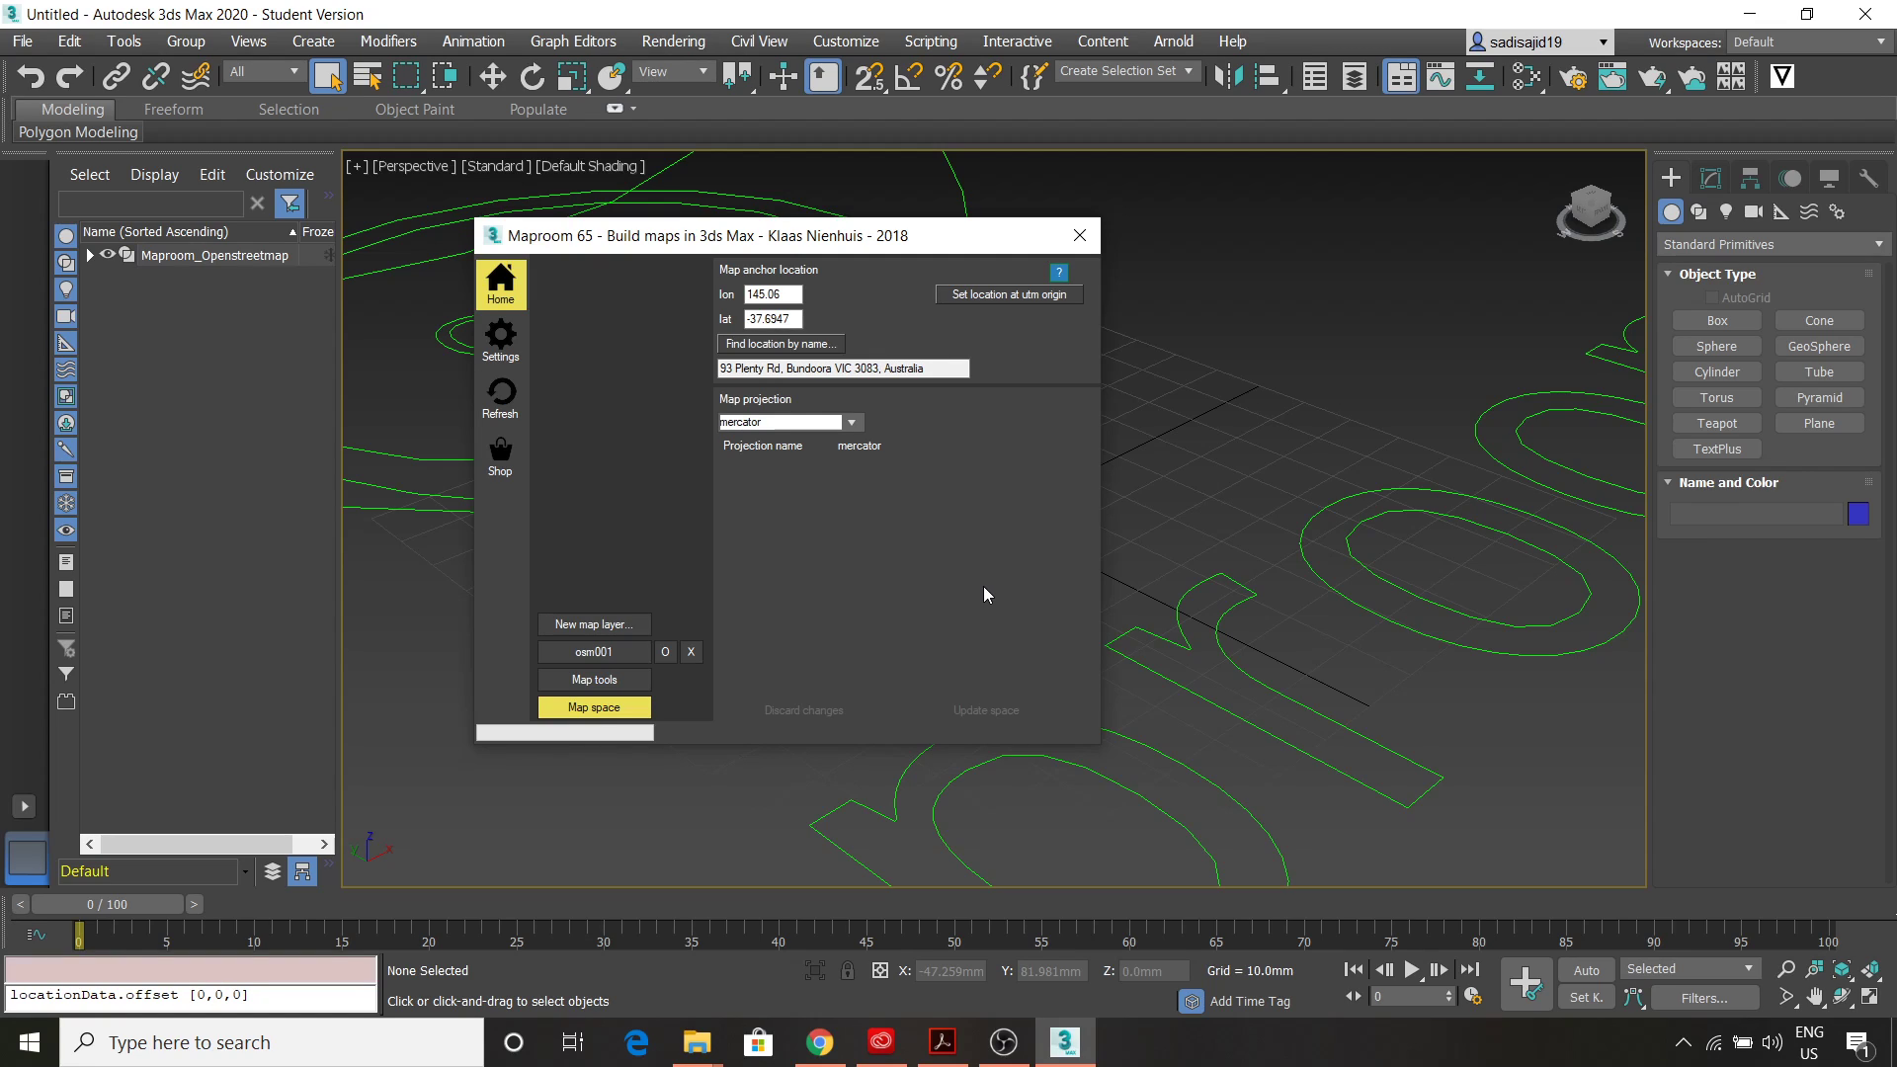
Set the osm001 map layer's area to a width of 10 and a height of 10
left_click(593, 653)
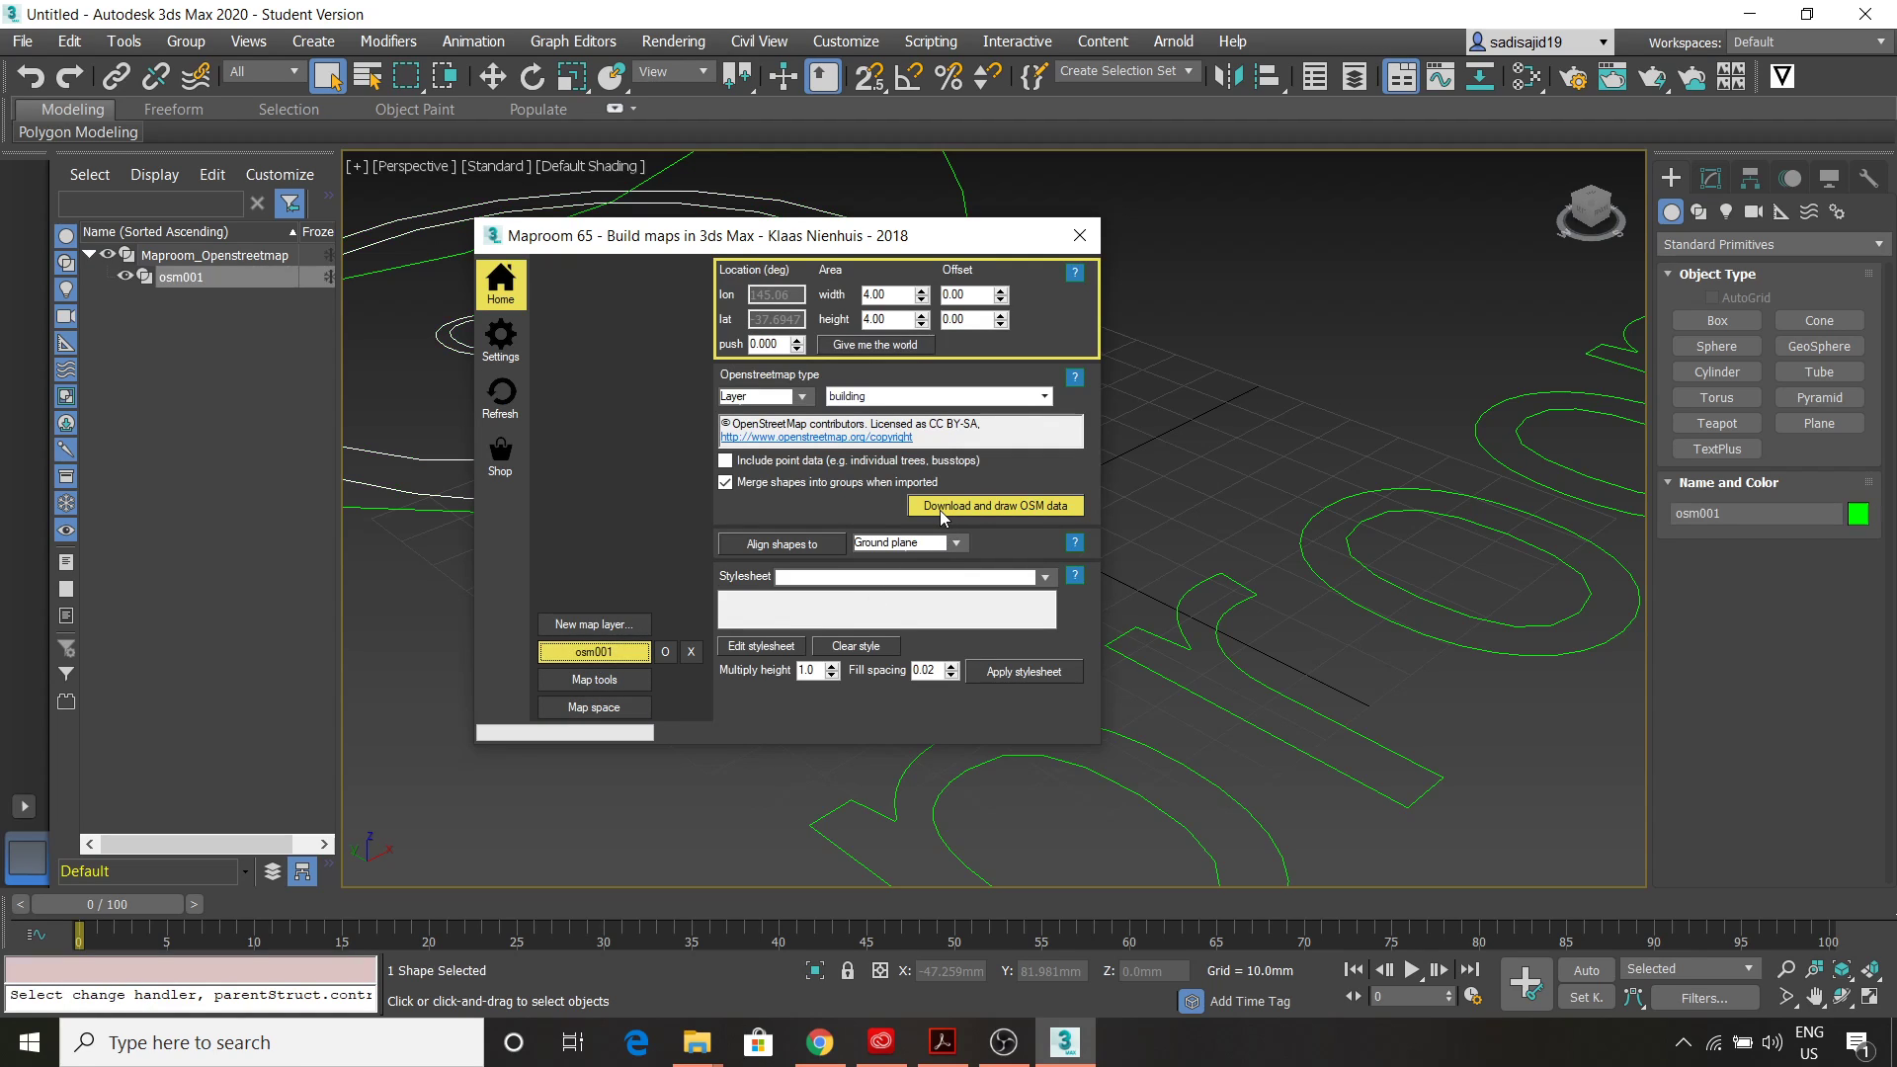
left_click(870, 295)
double_click(871, 294)
type("10")
key("Tab")
type("1")
key("Tab")
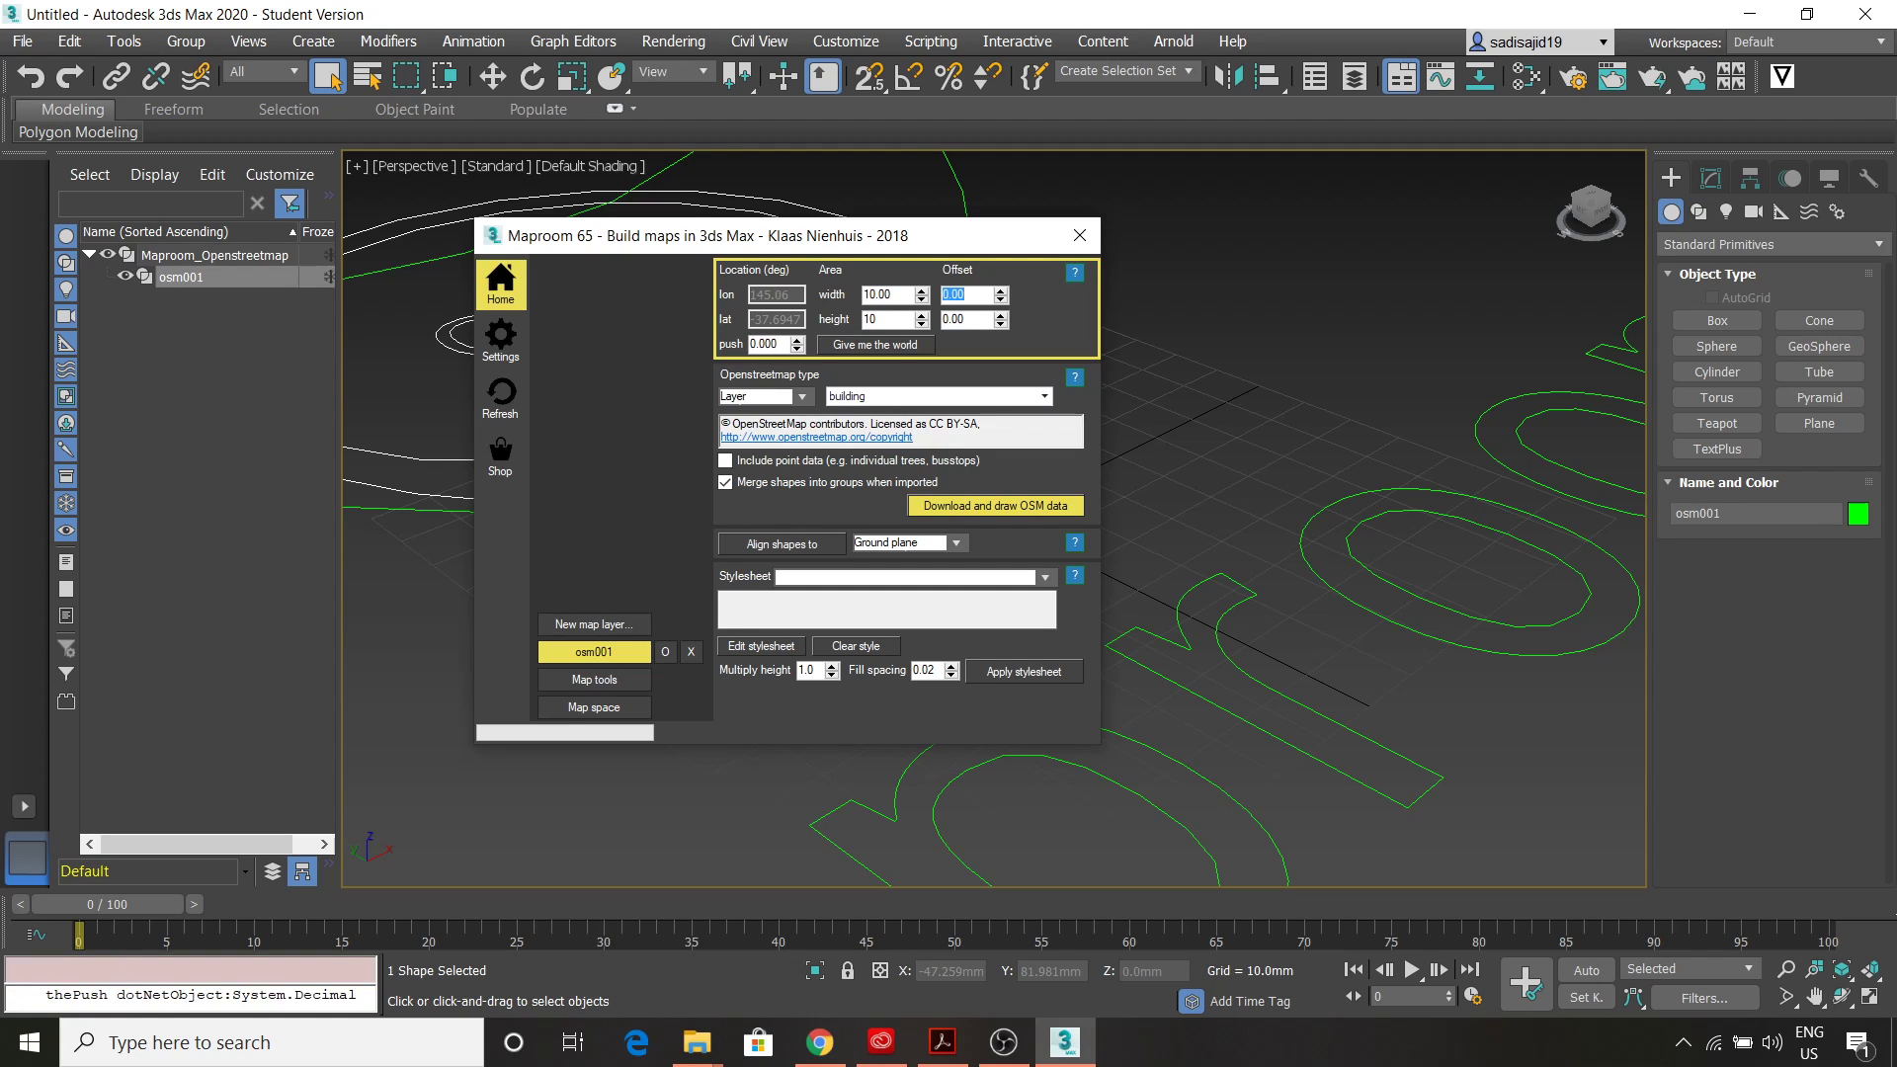
Add building:height, height, building:levels, highway, waterway, natural, landuse, railway and public_transport to the osm001 Layer selection, and download and draw the OSM data
left_click(803, 396)
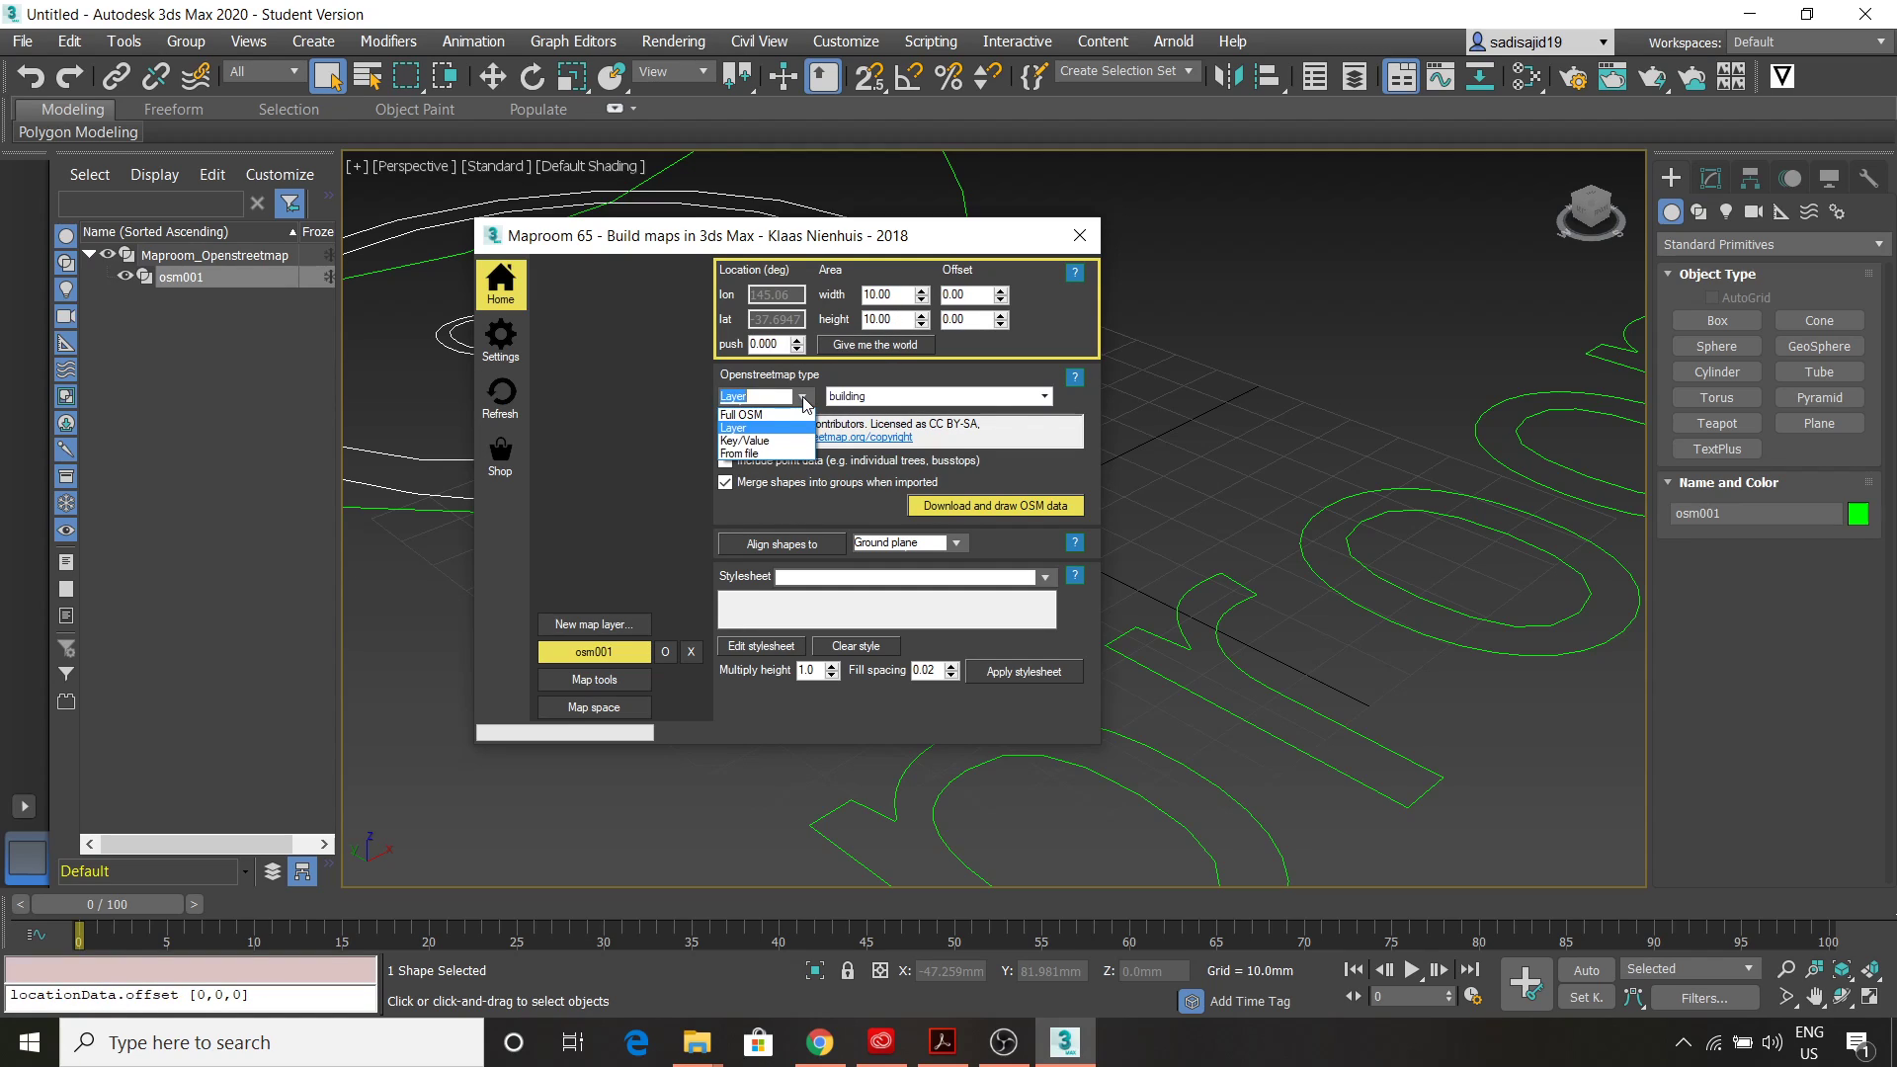
left_click(760, 430)
left_click(1044, 397)
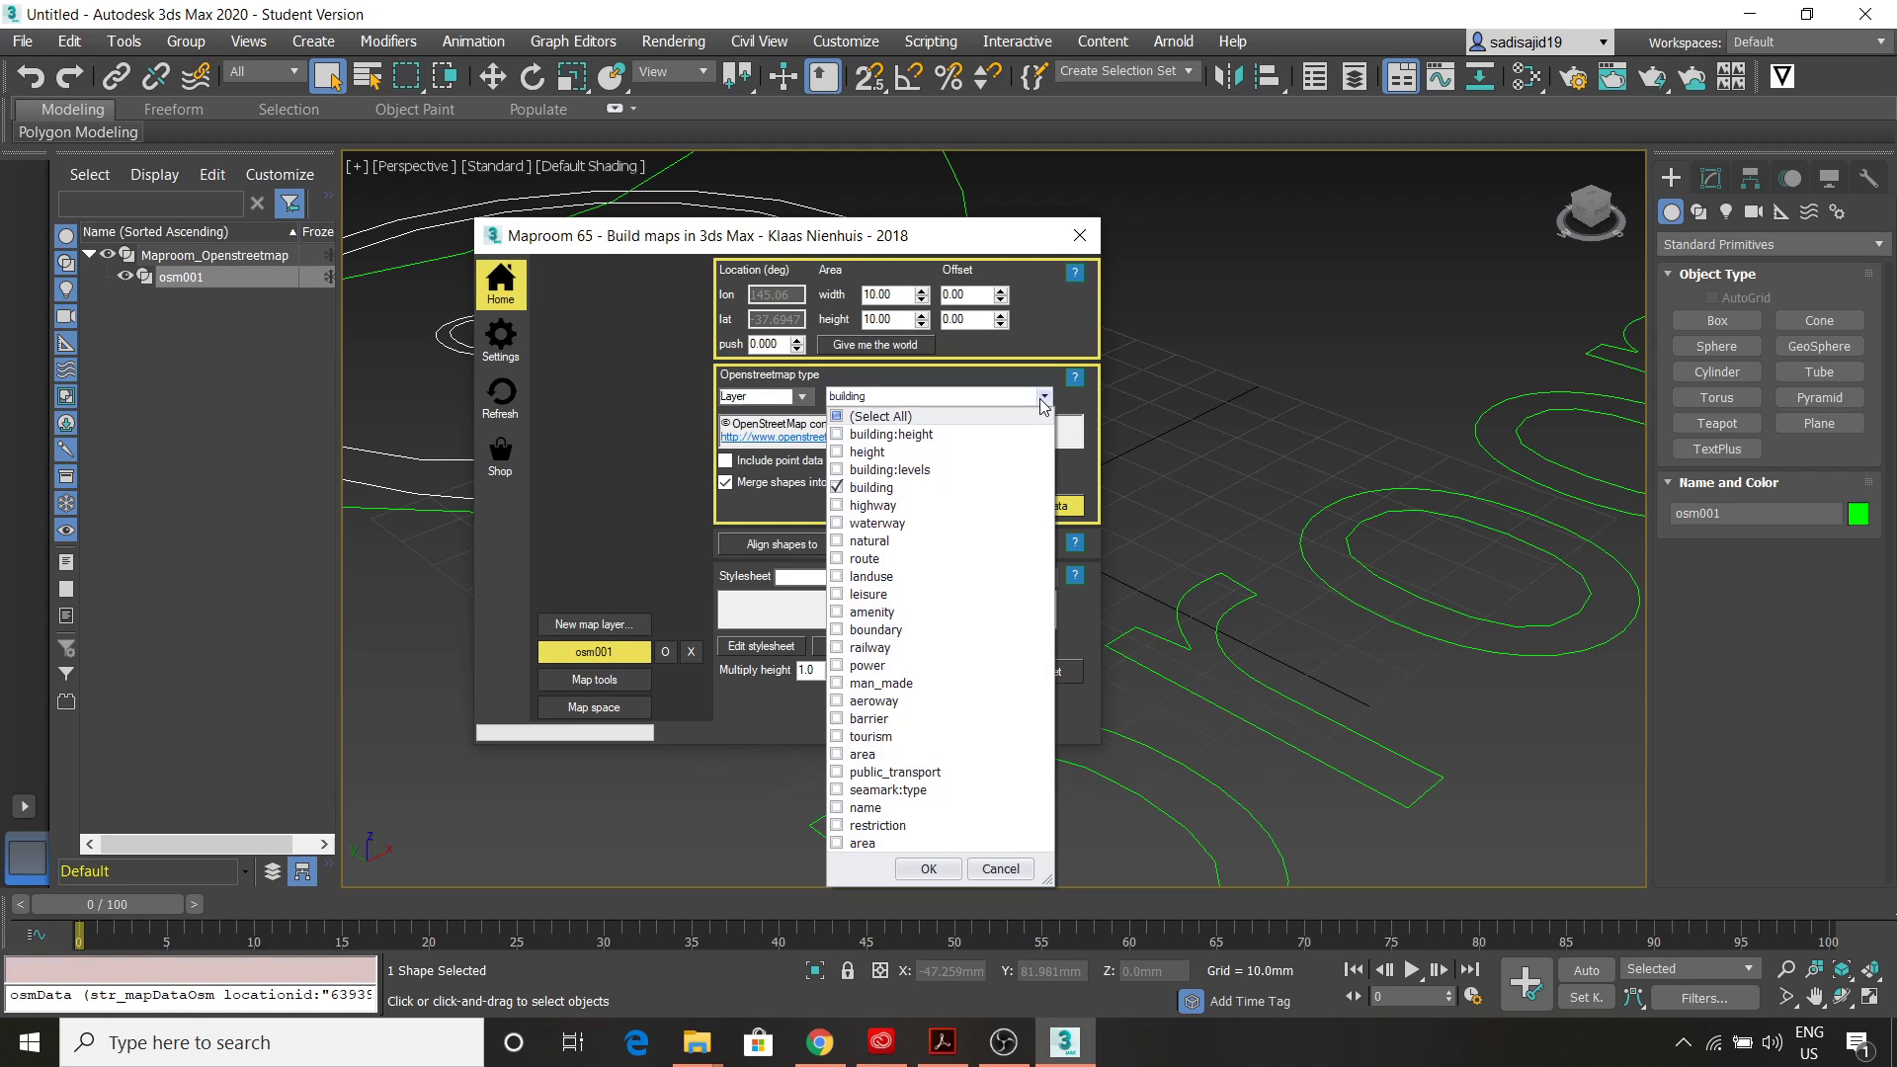
left_click(839, 436)
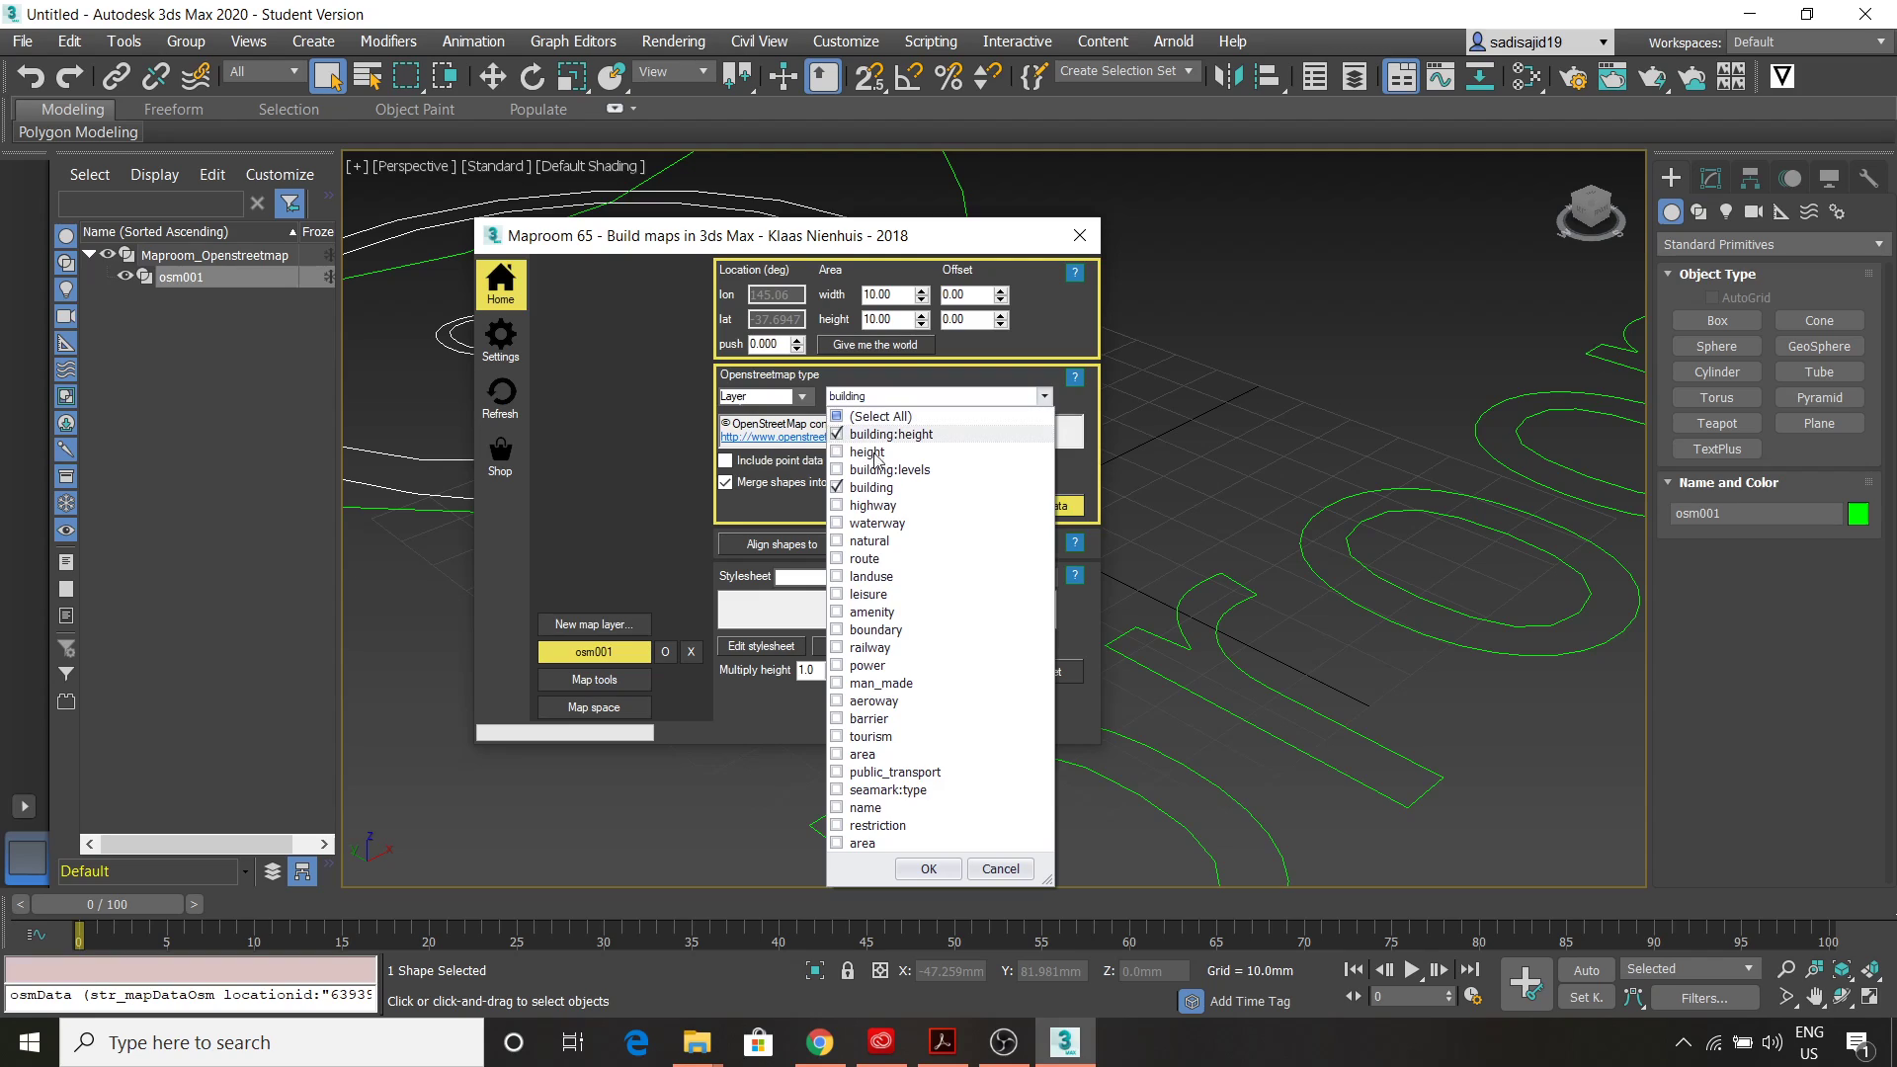
left_click(839, 452)
left_click(838, 471)
left_click(838, 507)
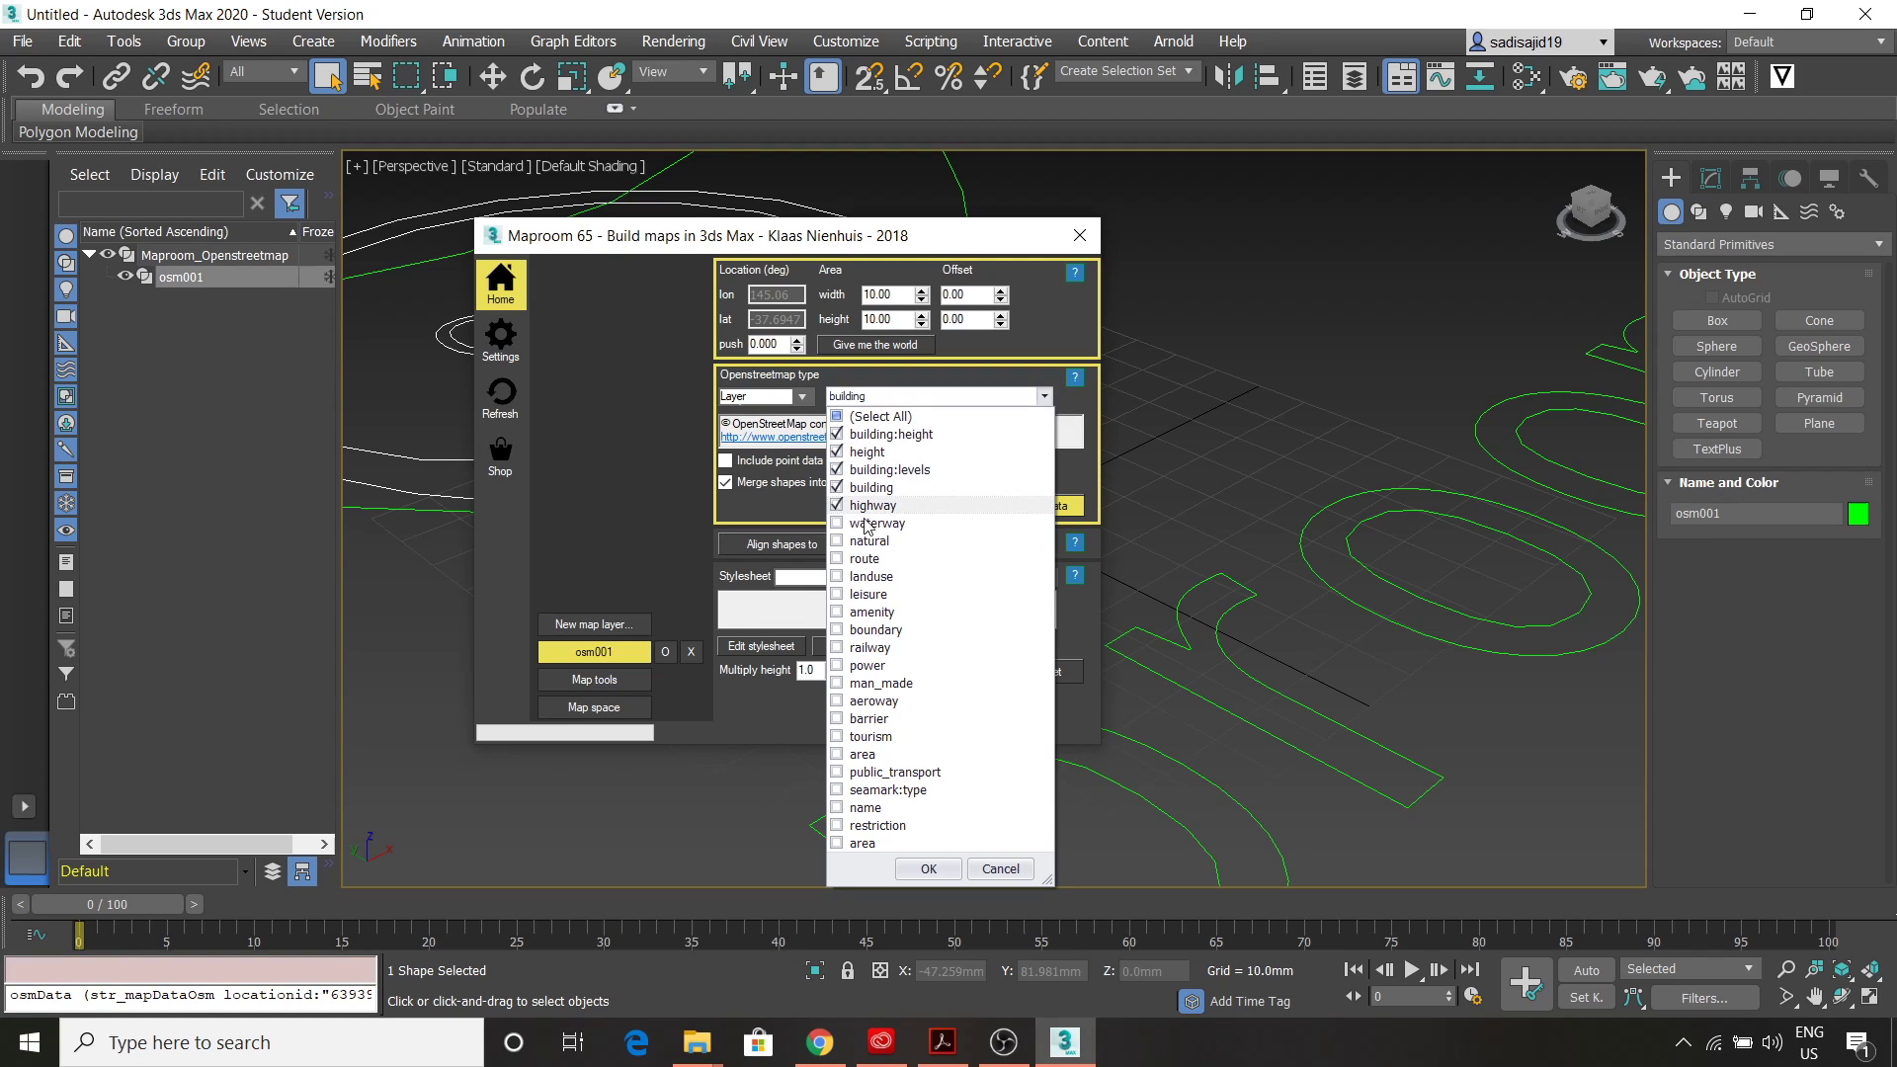
left_click(838, 524)
left_click(839, 542)
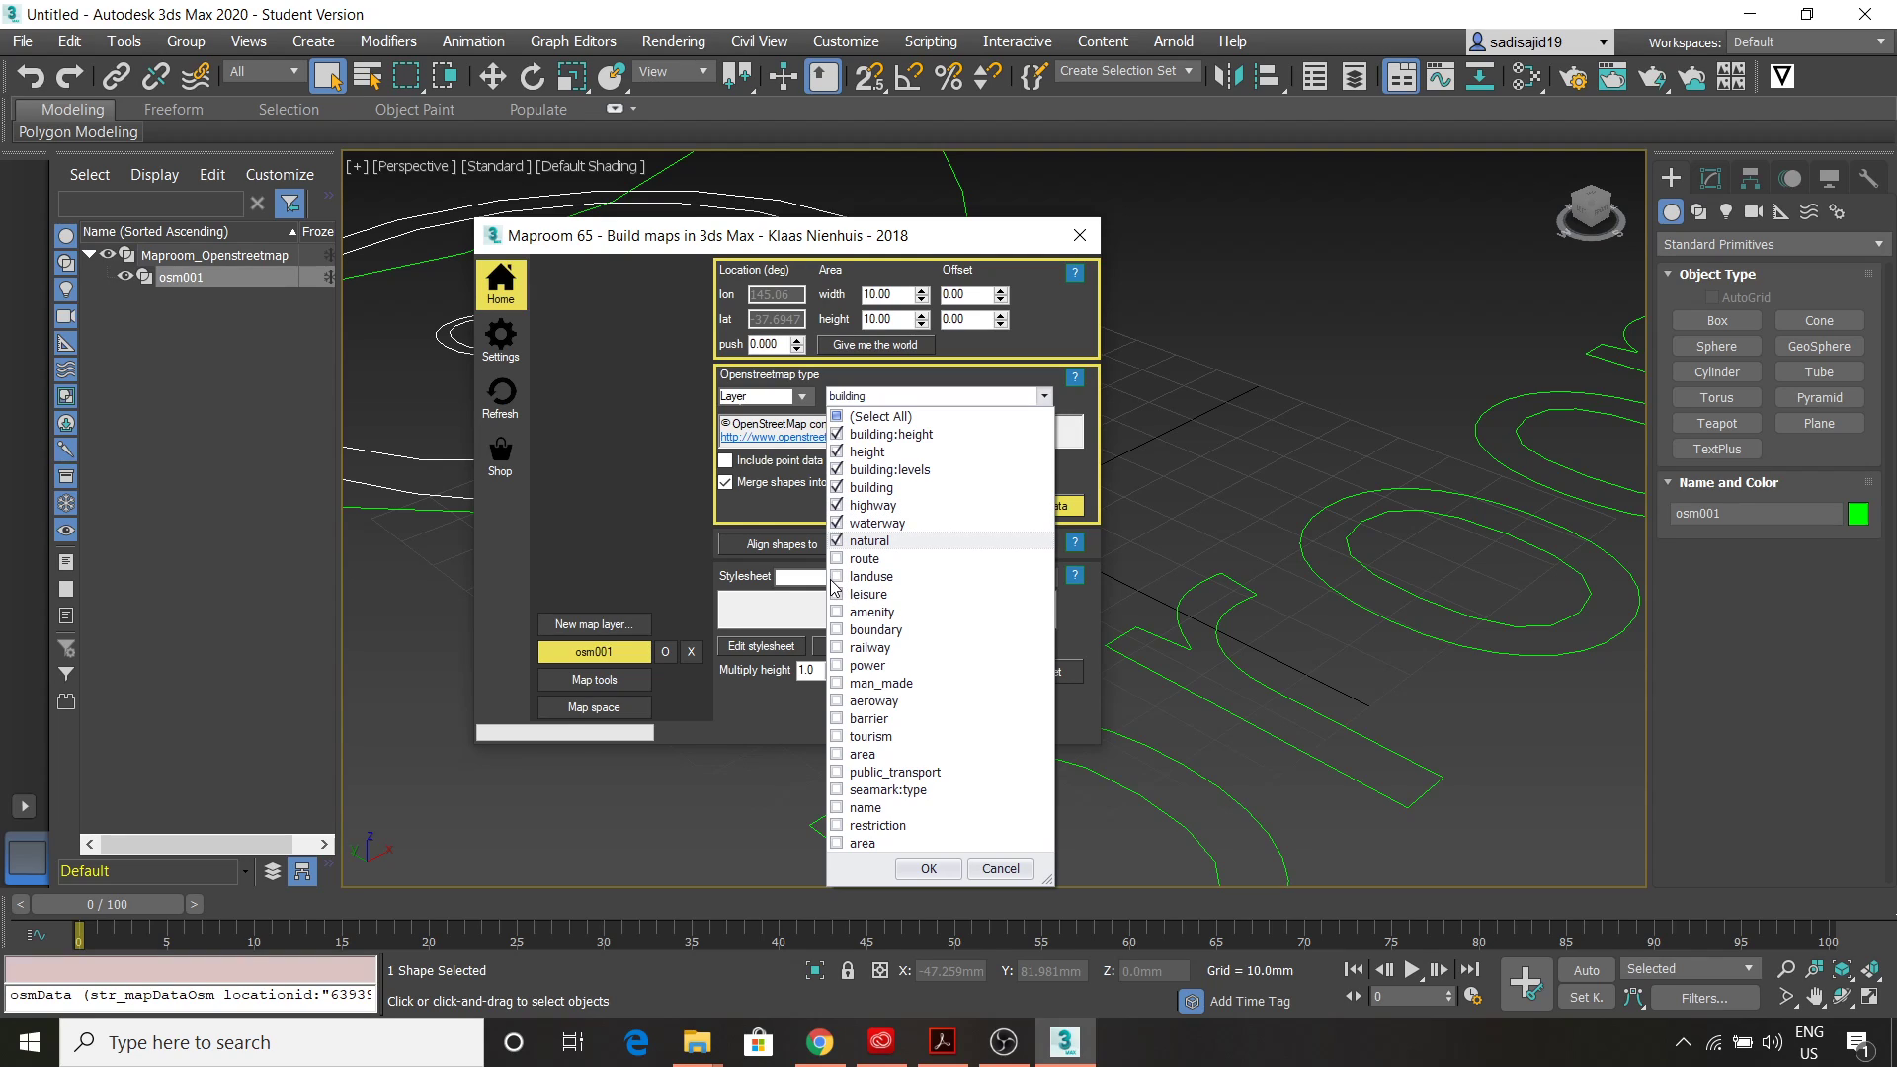
left_click(837, 577)
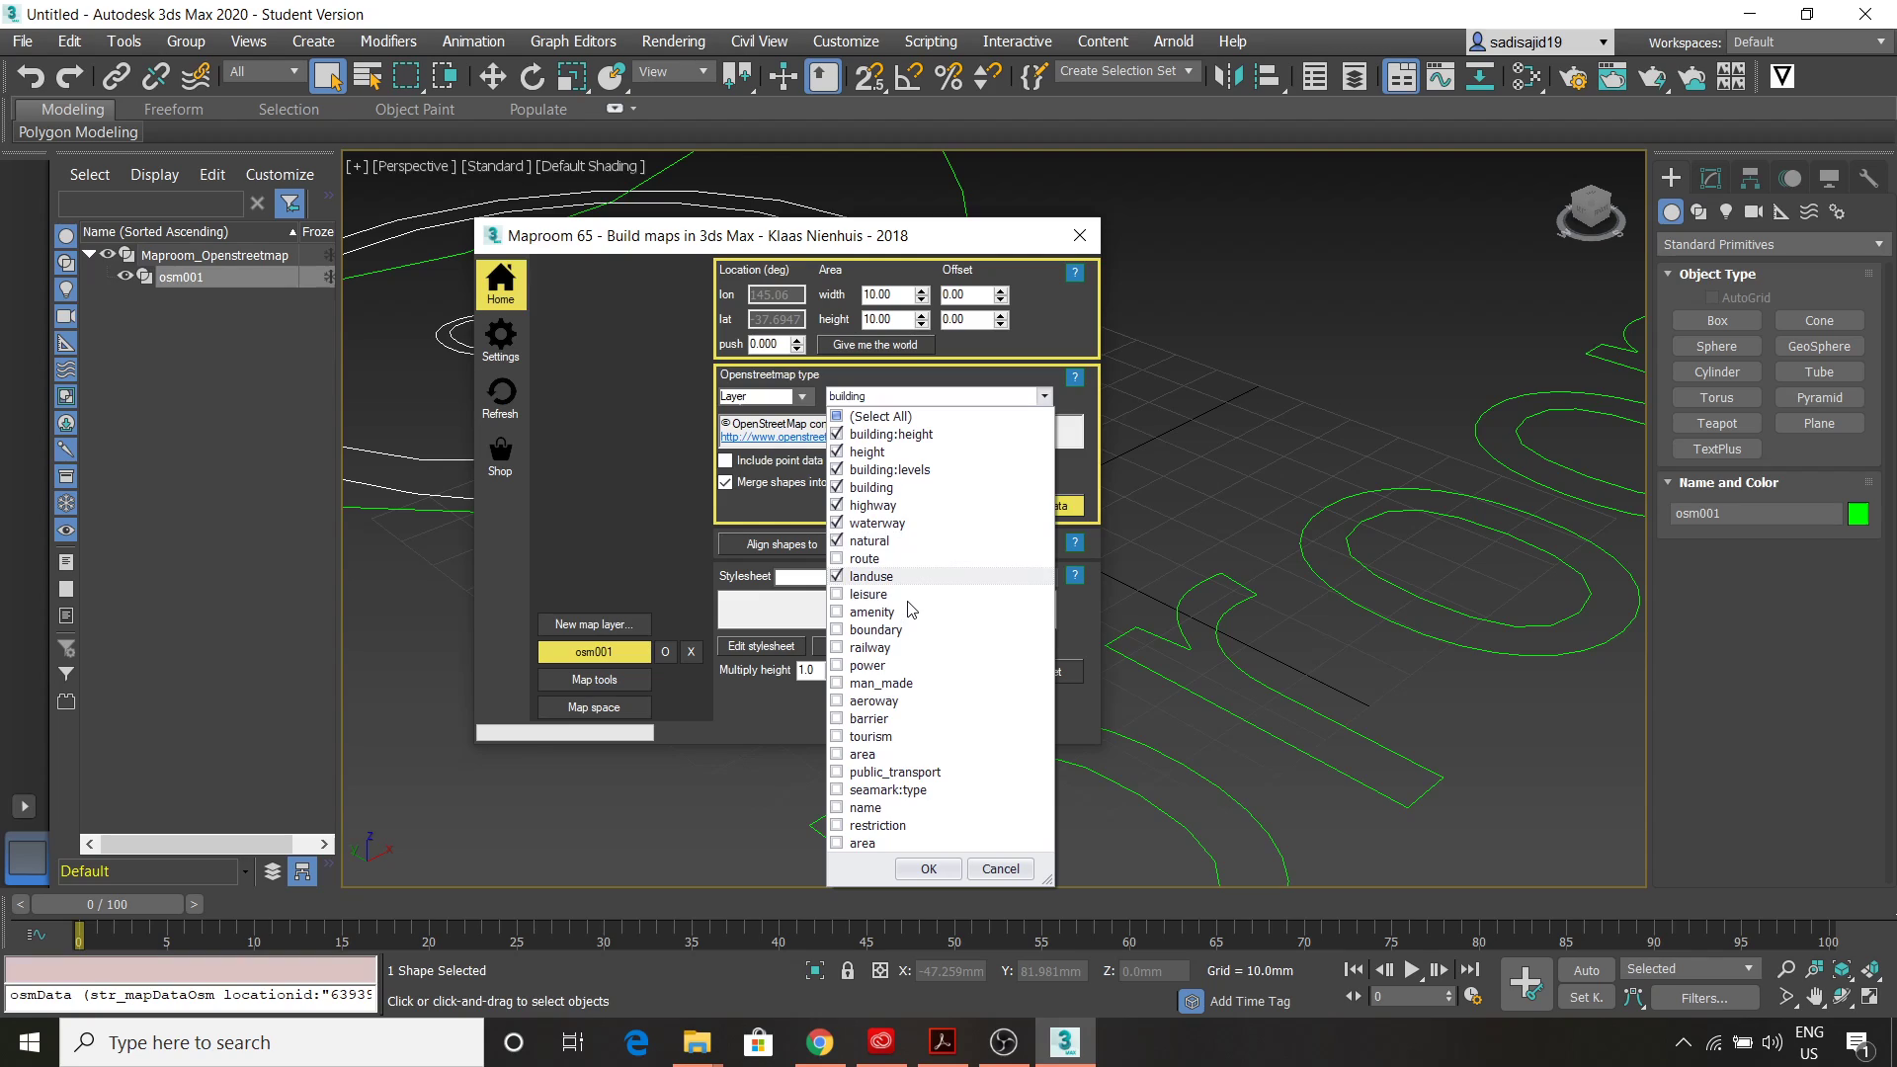
left_click(838, 650)
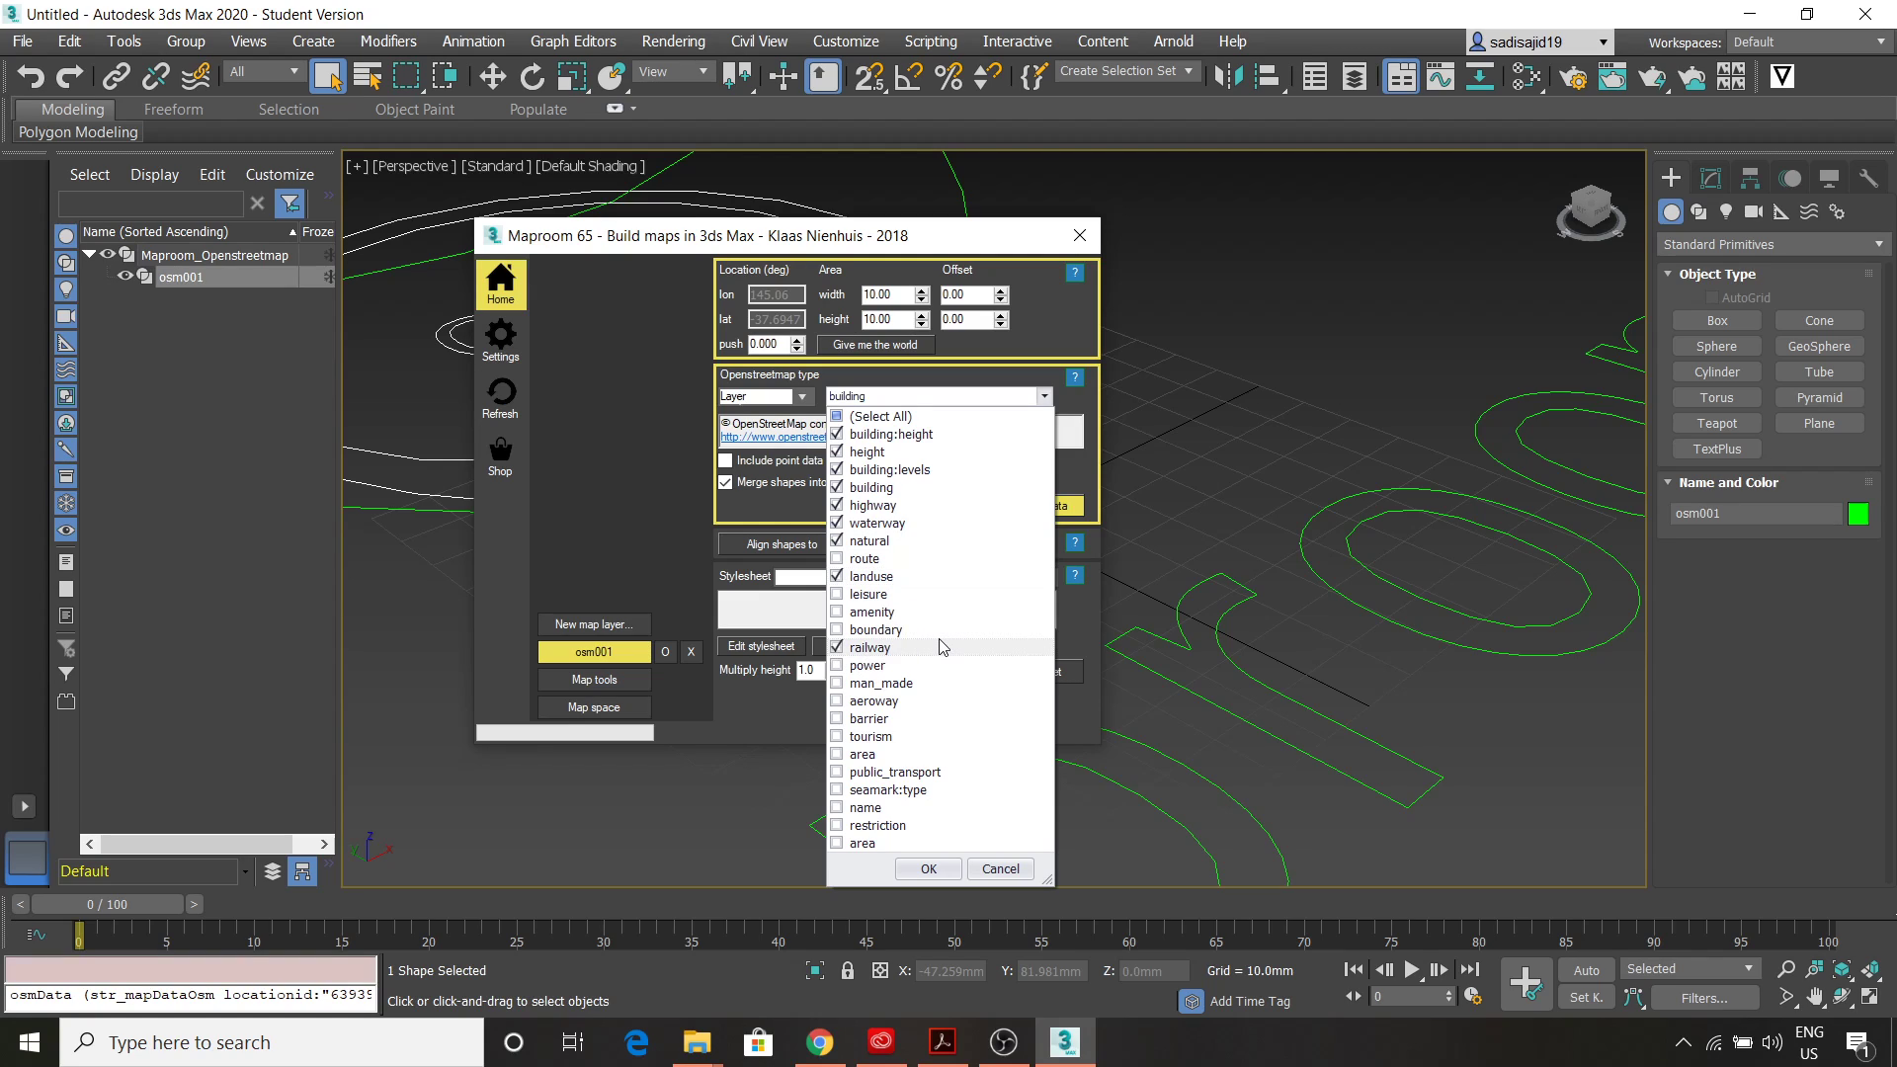
left_click(838, 773)
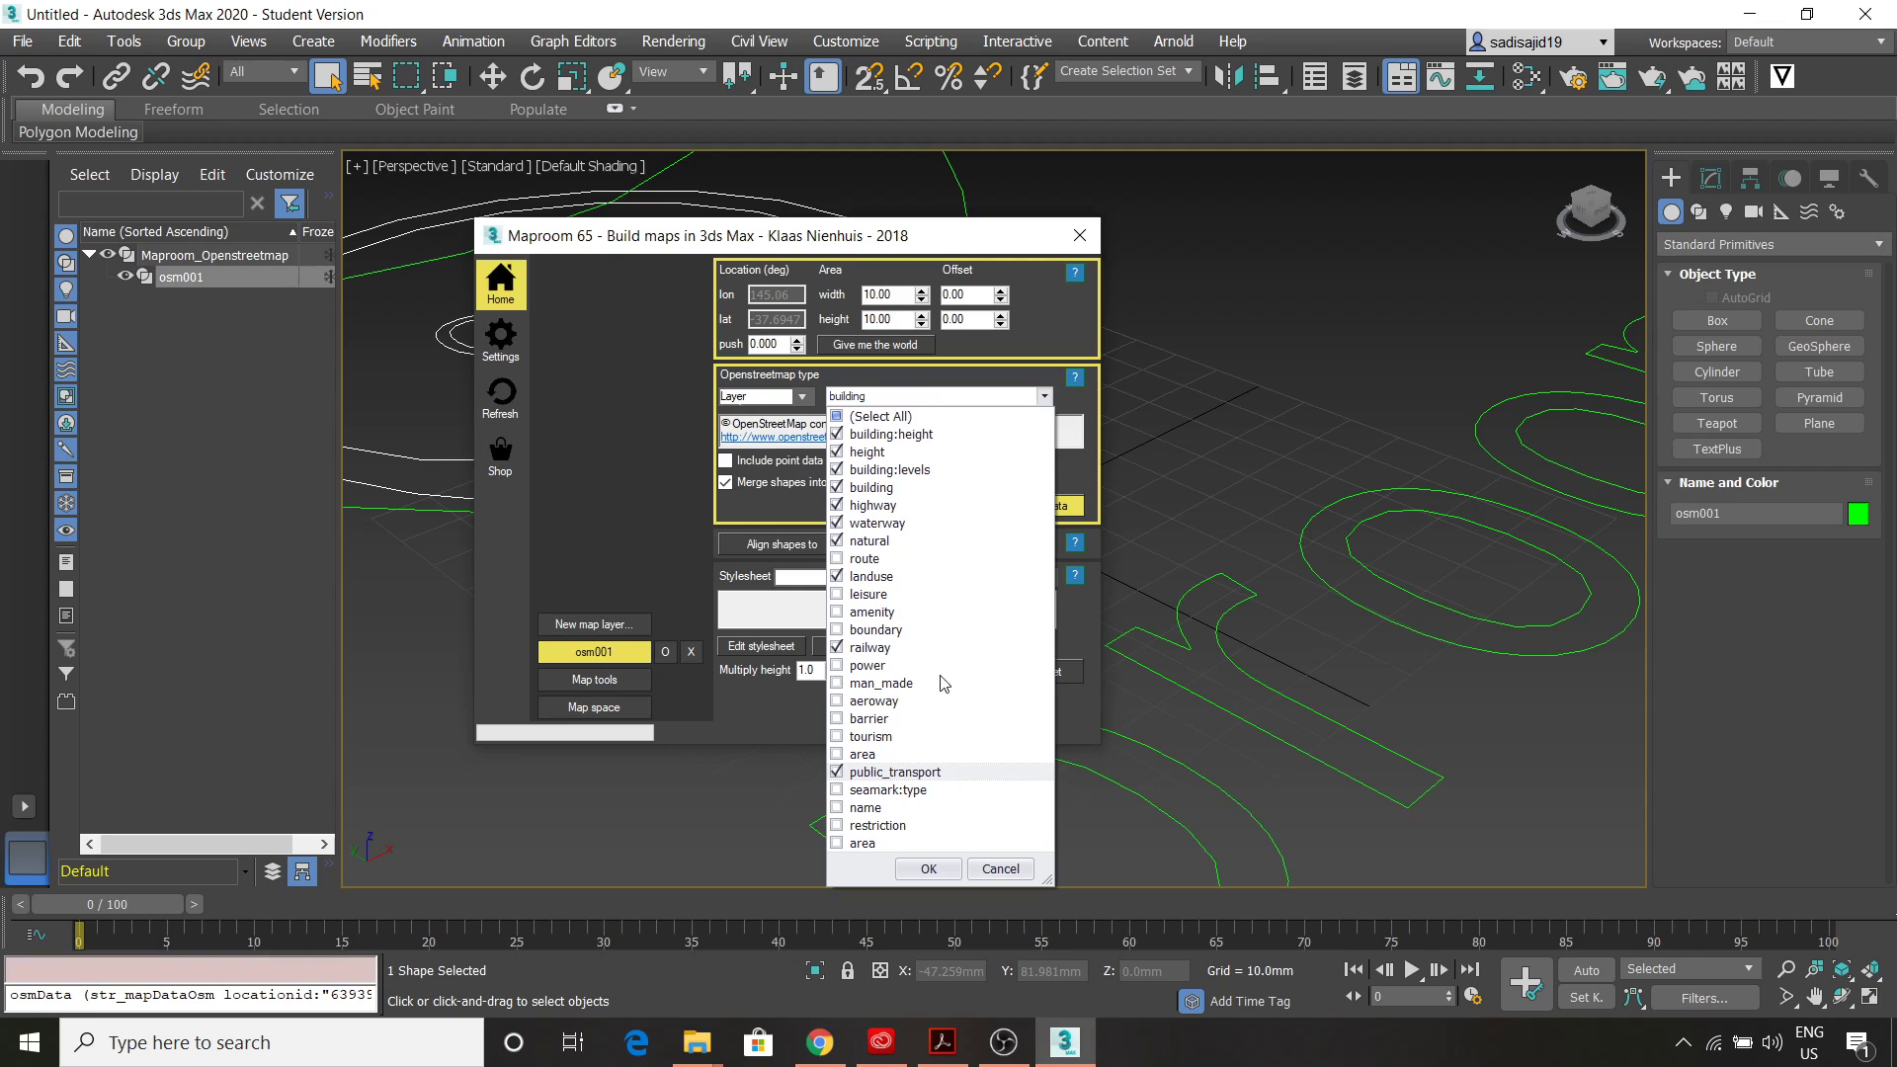
left_click(929, 870)
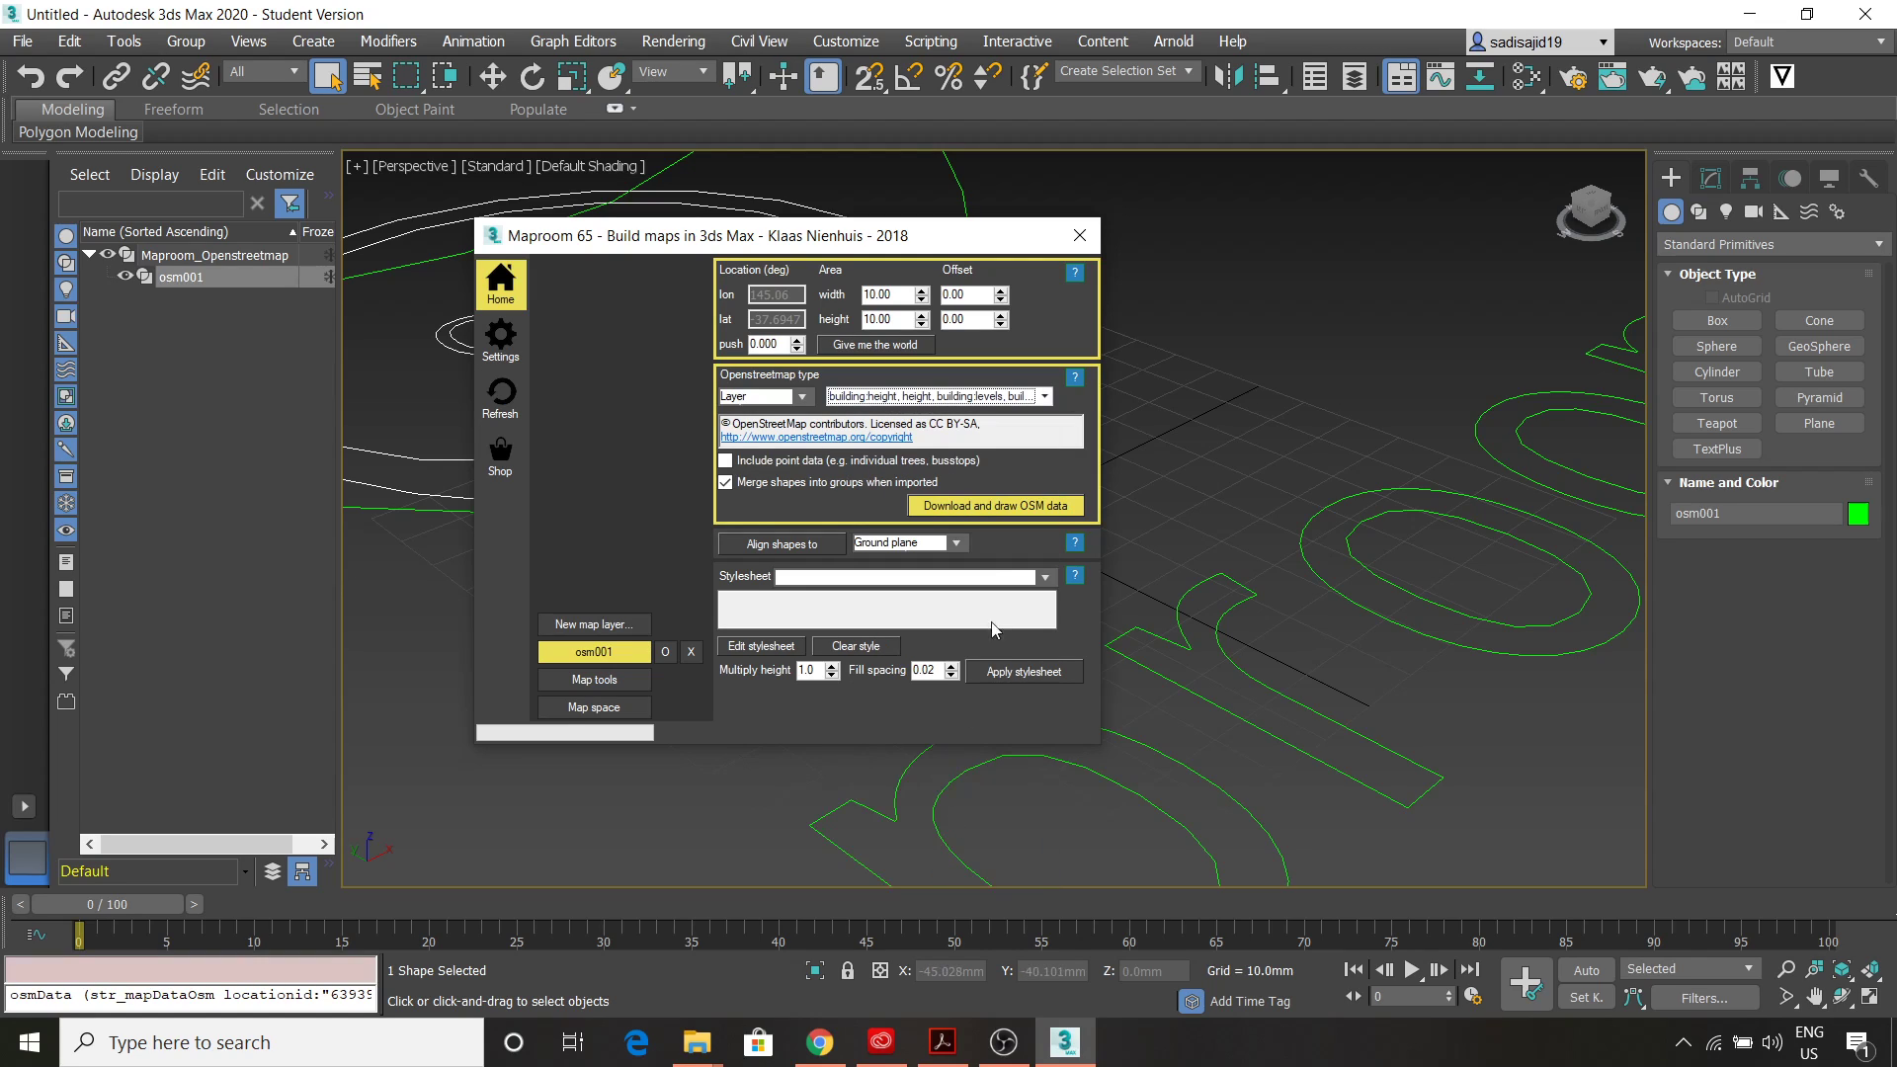
left_click(985, 507)
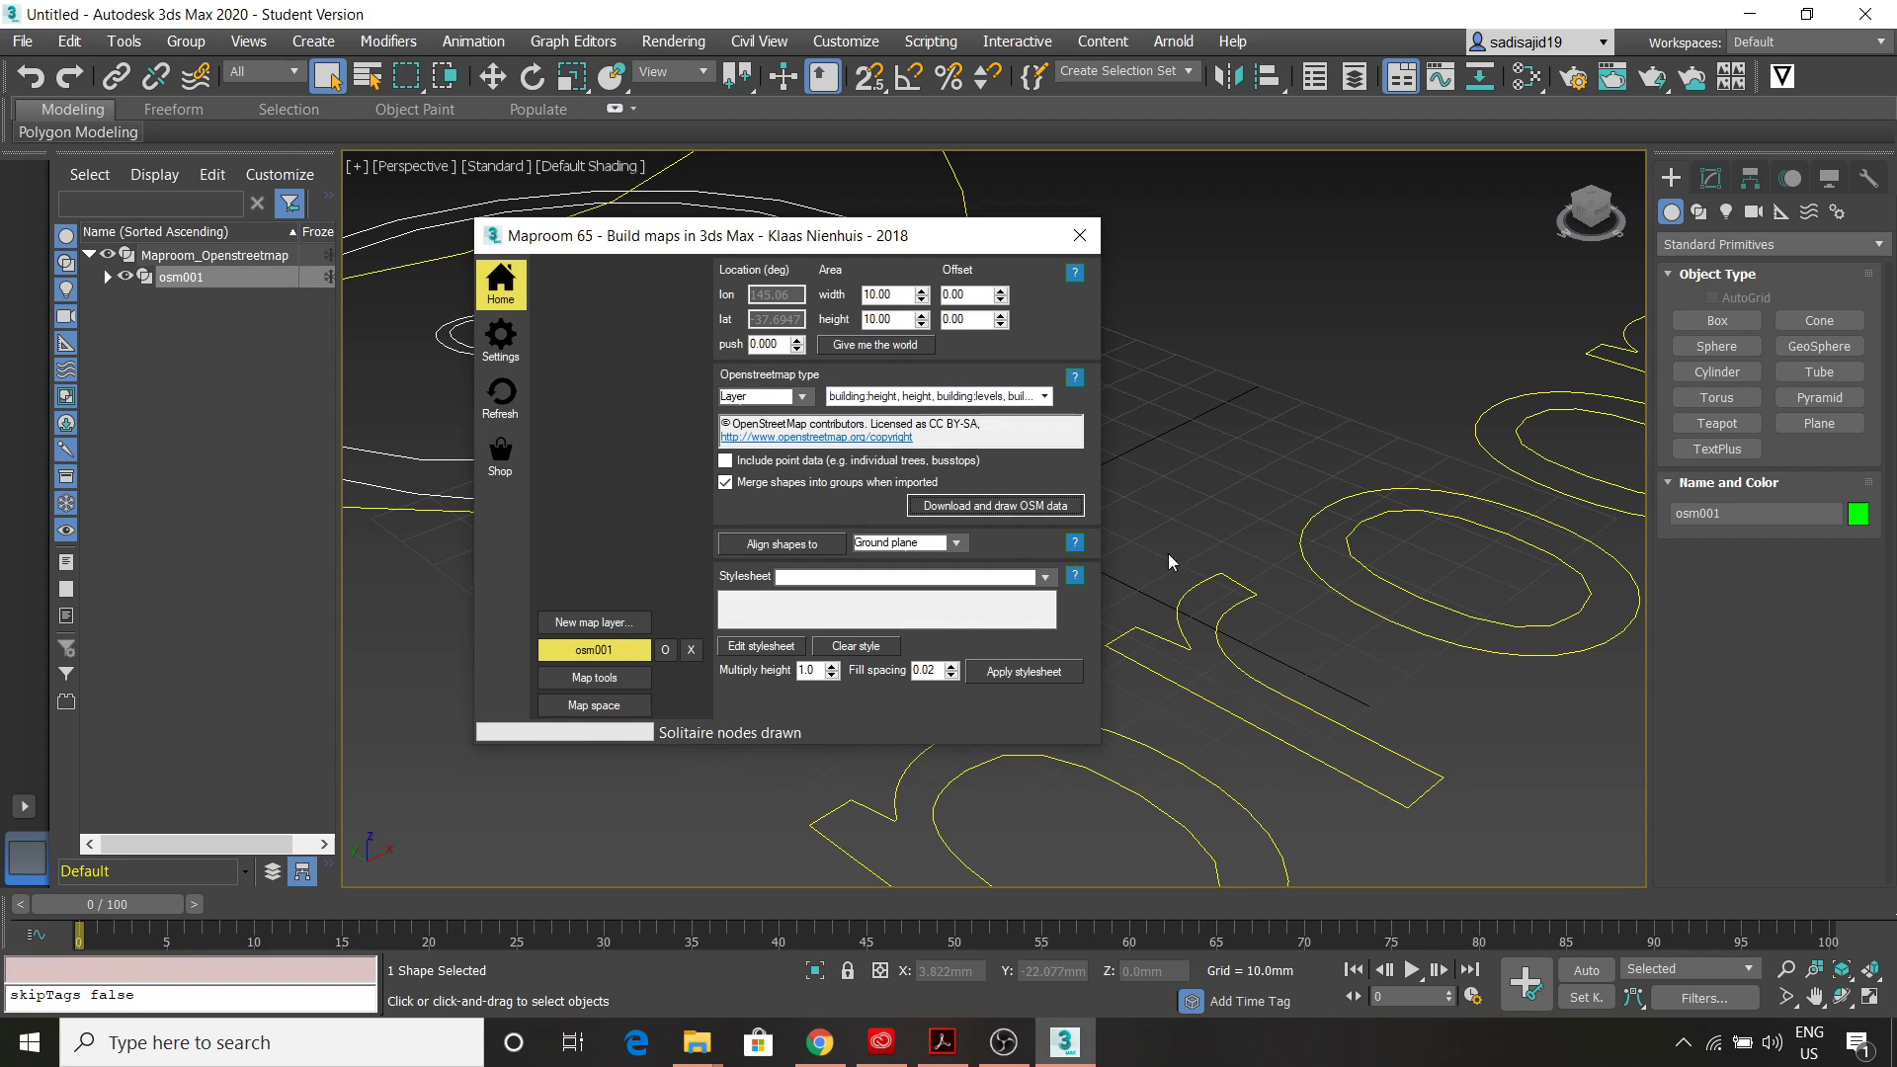
Examine the drawn OpenStreetMap shapes in the perspective view, both the full map extent and the street detail
scroll(1206, 545, "down", 10)
scroll(1221, 565, "down", 10)
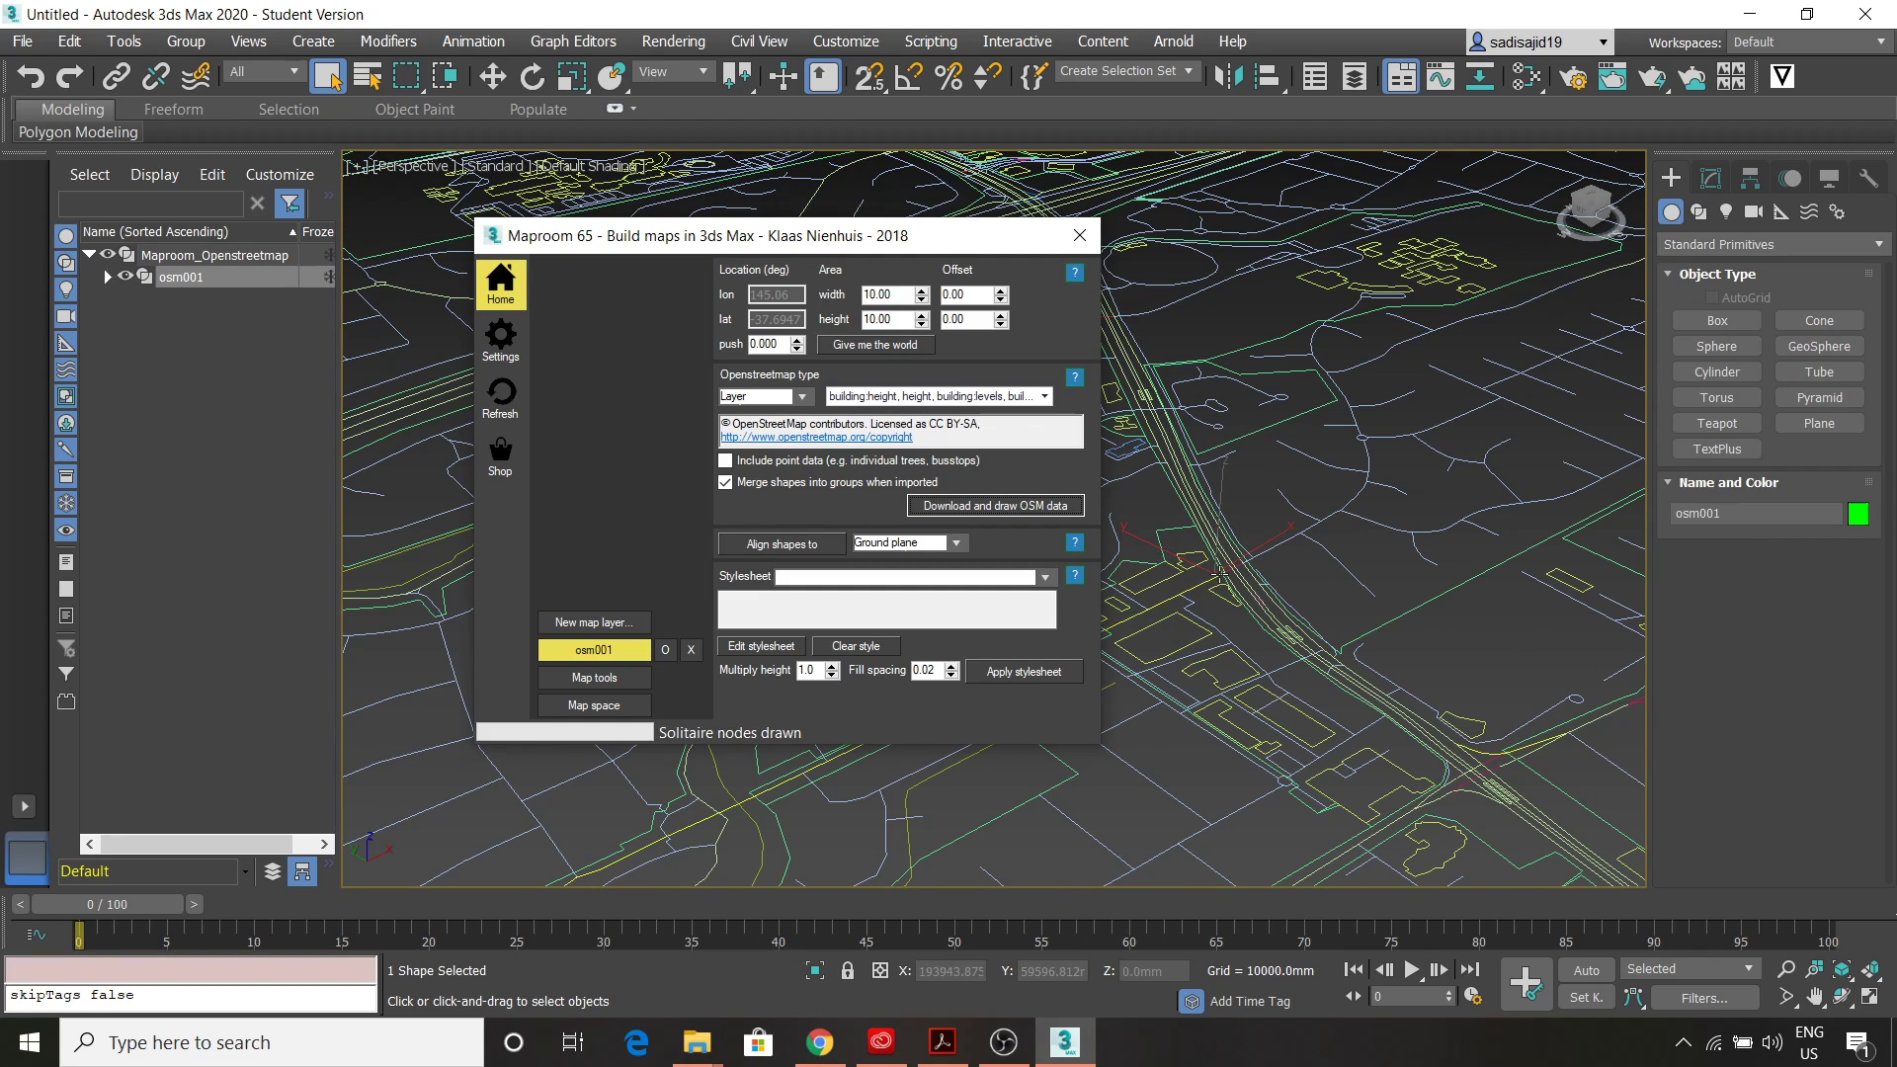
scroll(1220, 571, "down", 10)
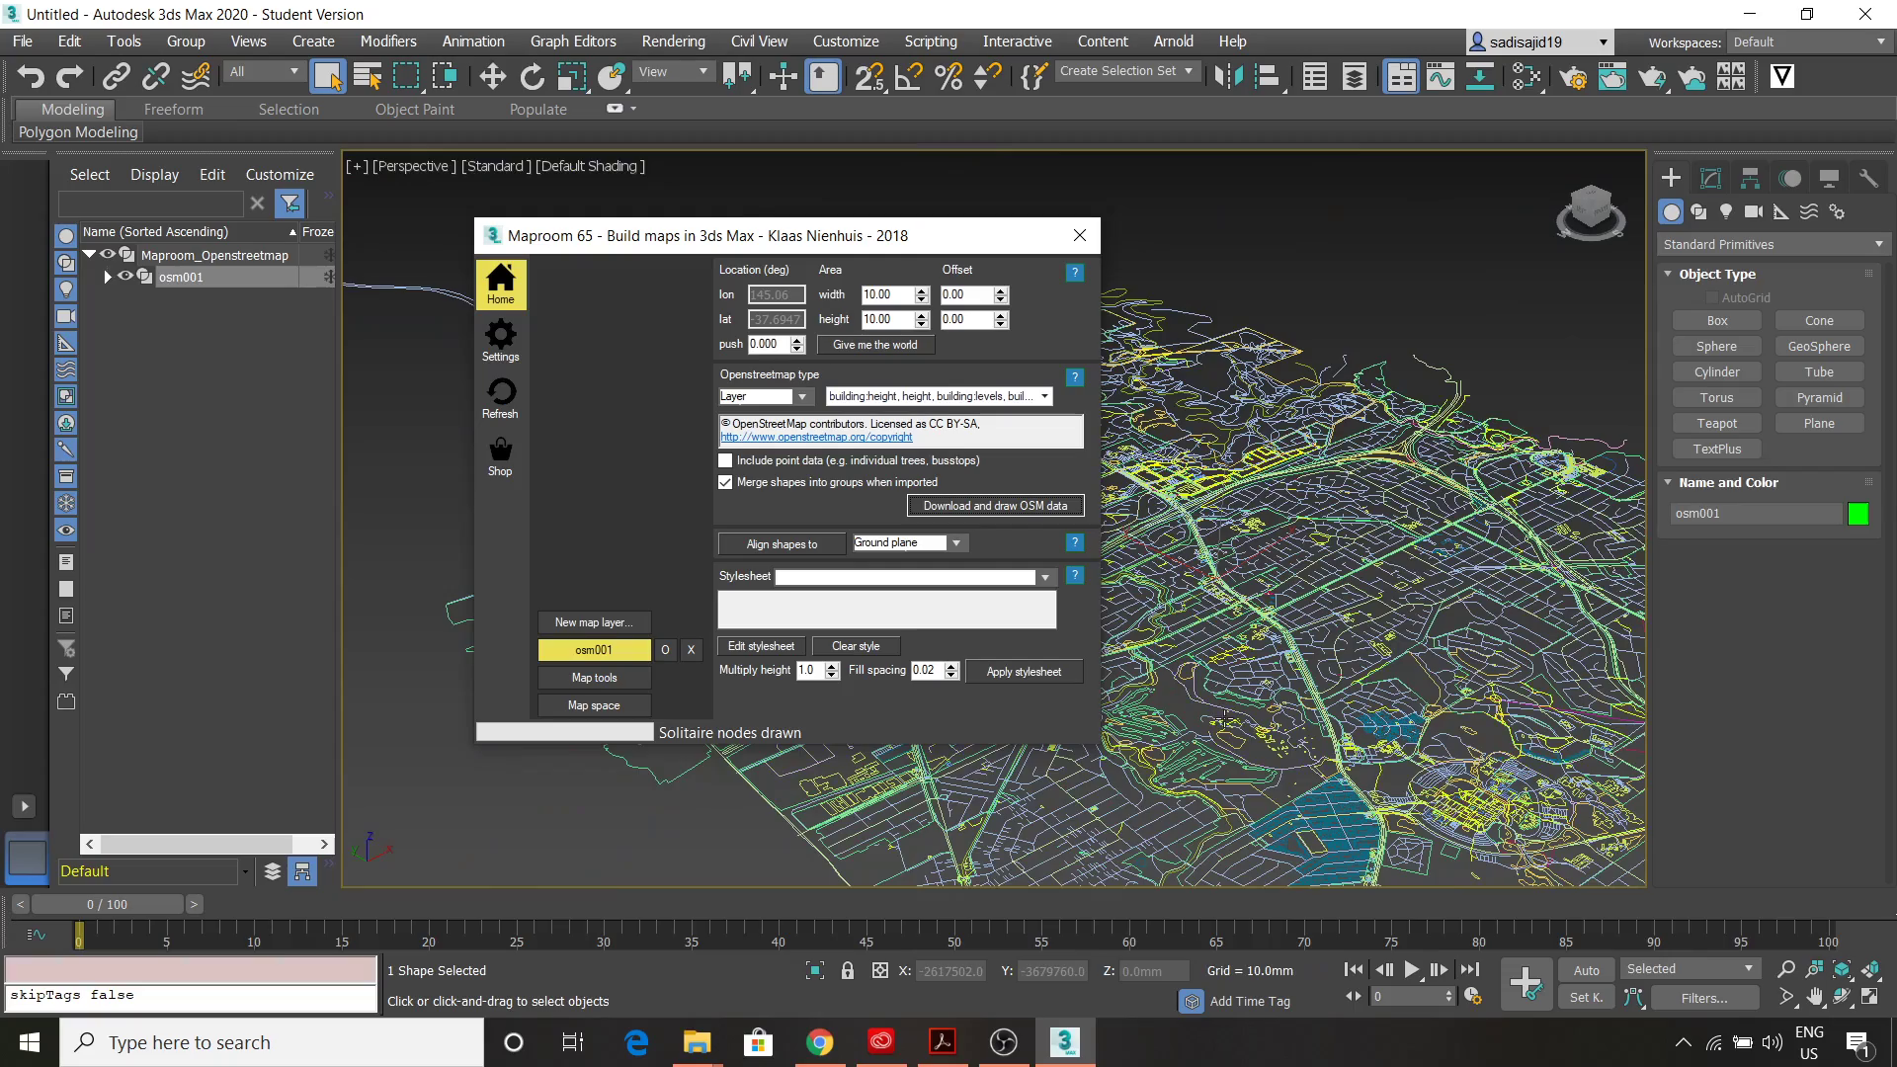
middle_click_drag(1318, 733, 1220, 472)
middle_click_drag(1304, 596, 1258, 661)
scroll(1227, 544, "up", 5)
scroll(1228, 543, "down", 4)
middle_click_drag(1210, 564, 1362, 573)
scroll(1257, 574, "up", 4)
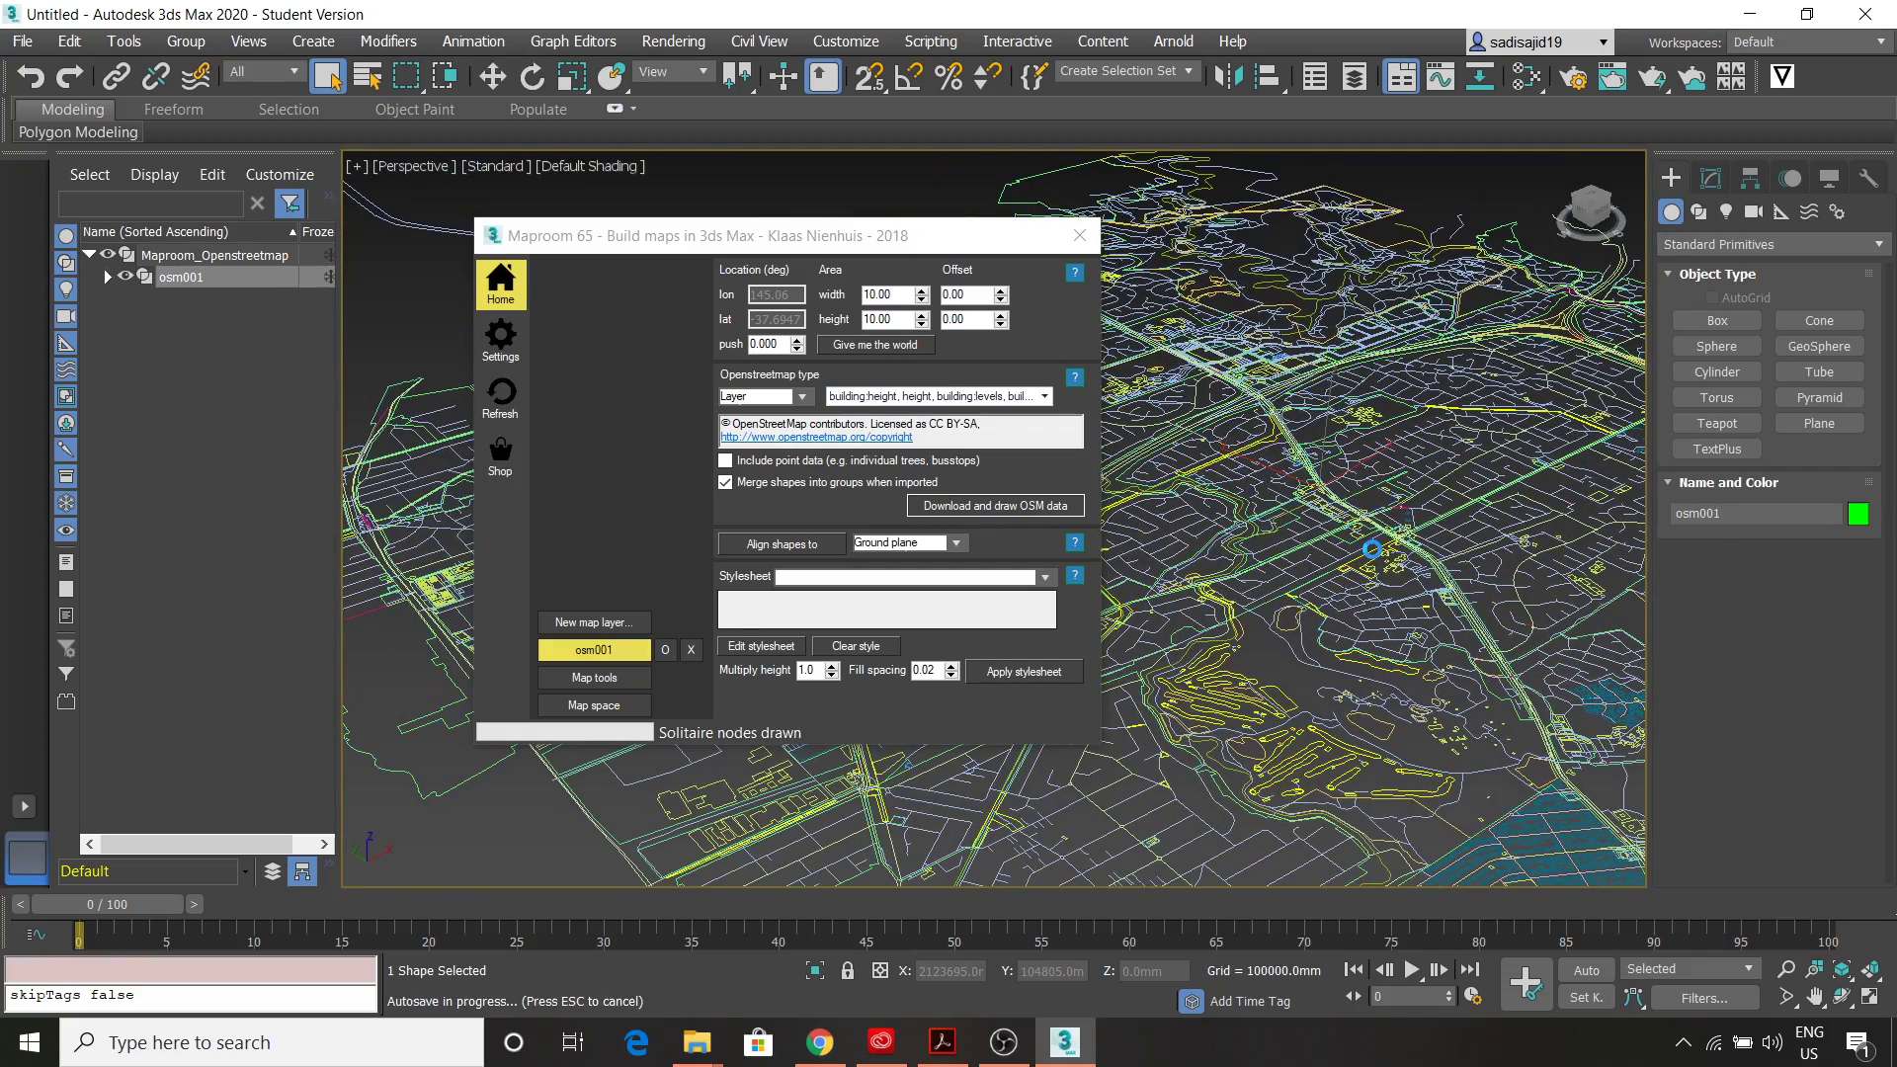
scroll(1297, 566, "down", 8)
scroll(1298, 567, "up", 10)
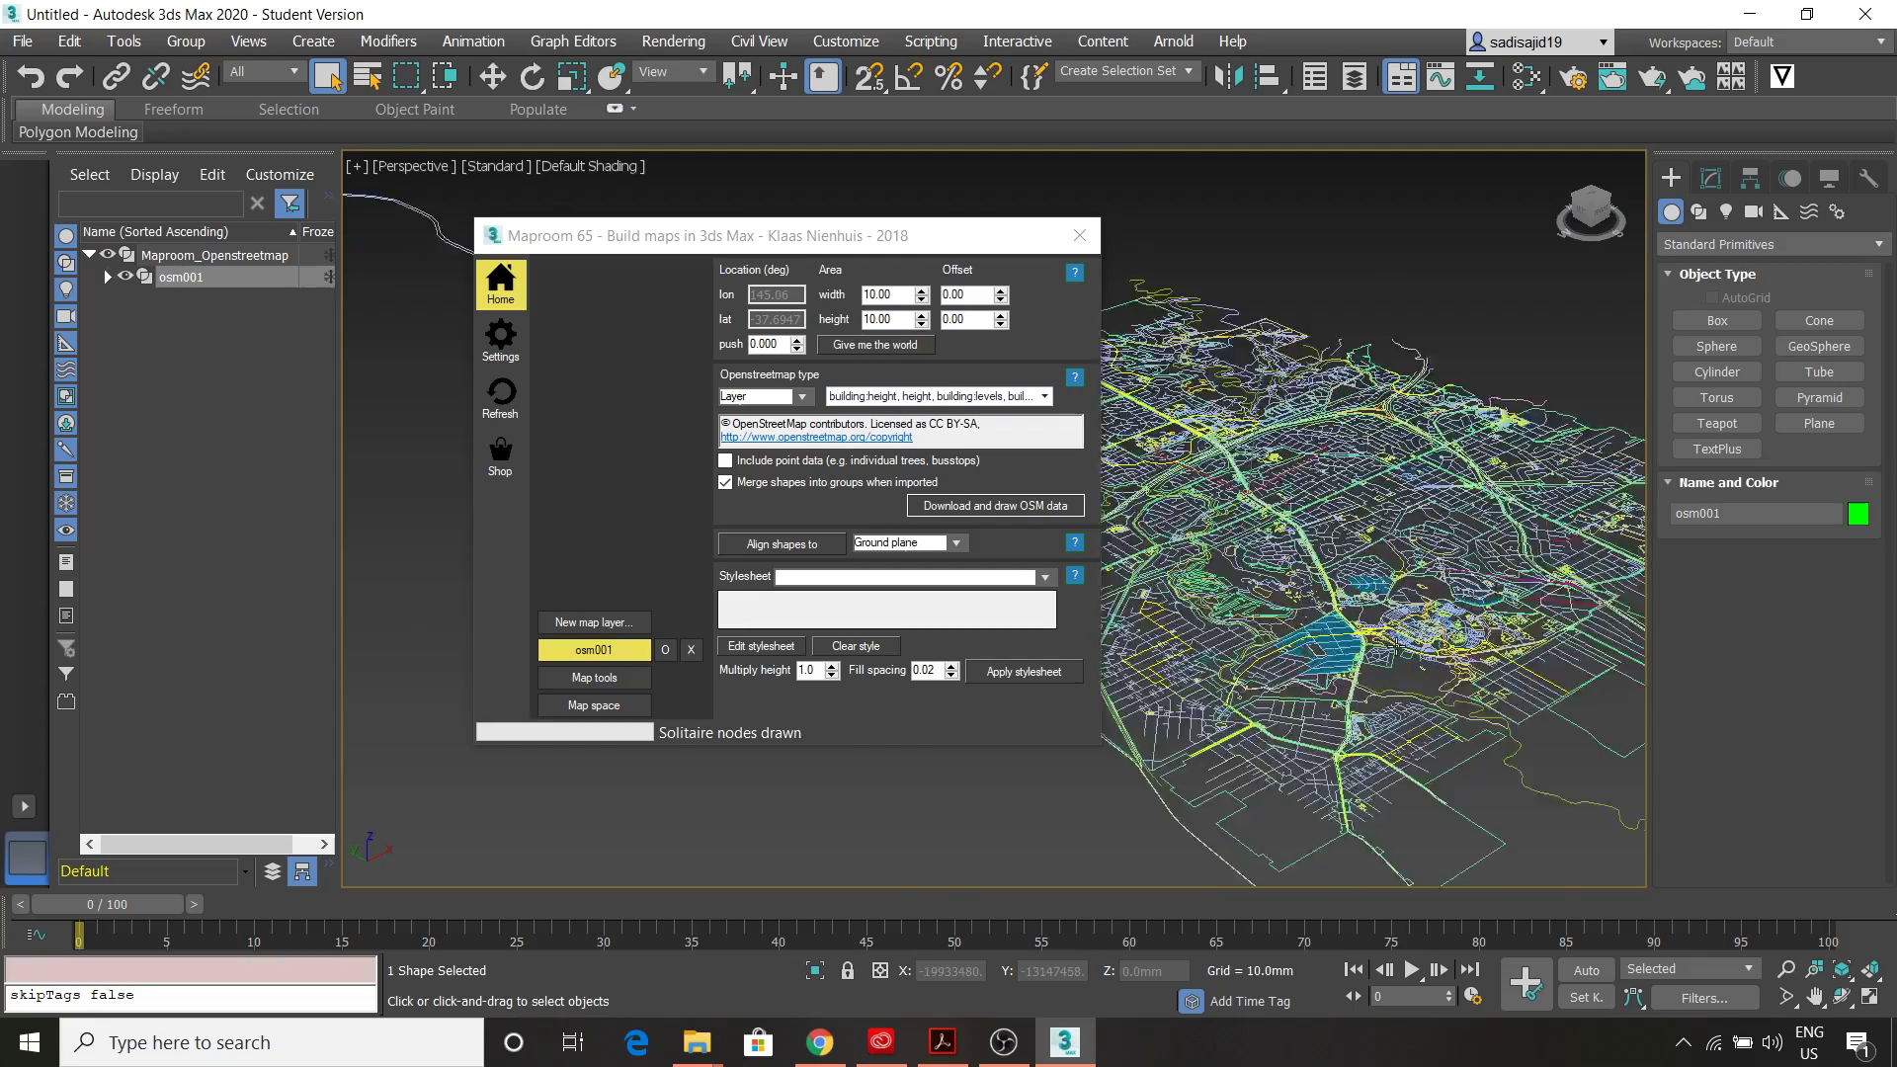
scroll(1344, 595, "down", 5)
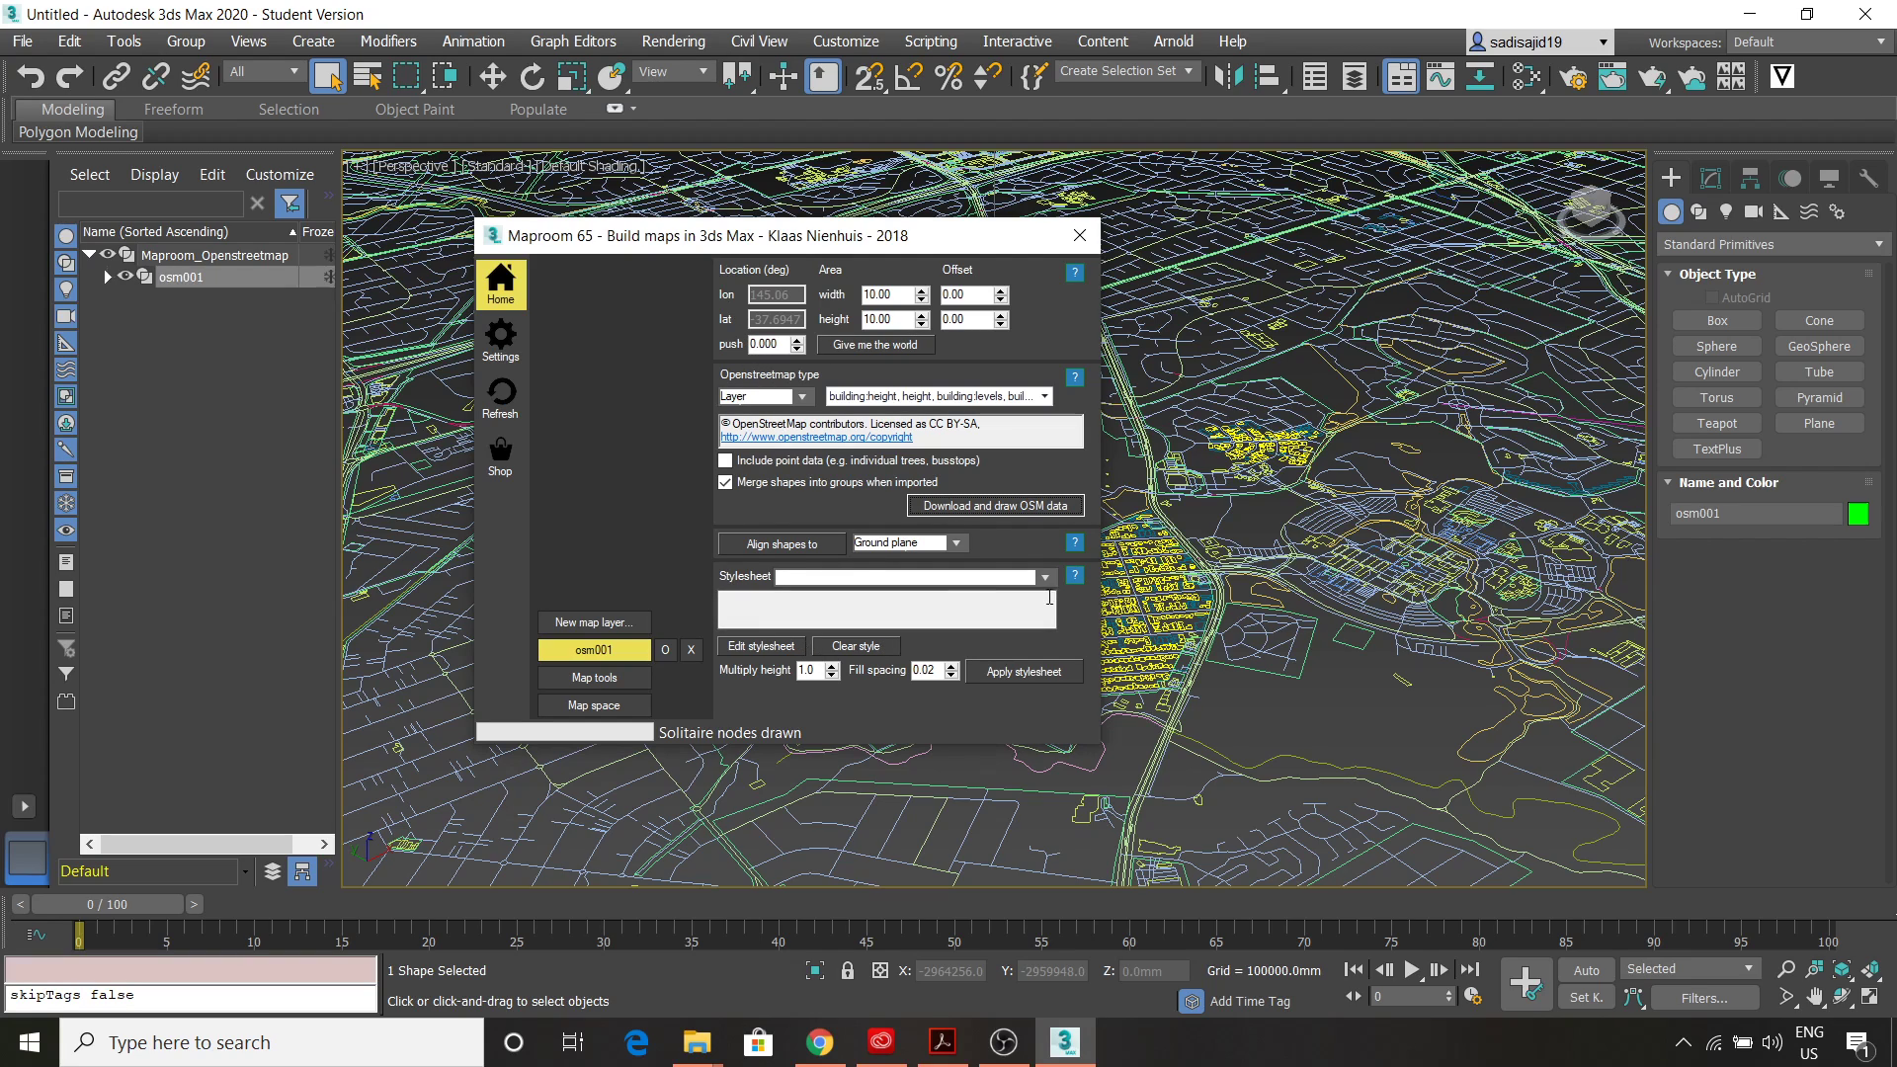
Apply the sys OSM_stylesheet to the osm001 layer's shapes
left_click(1052, 579)
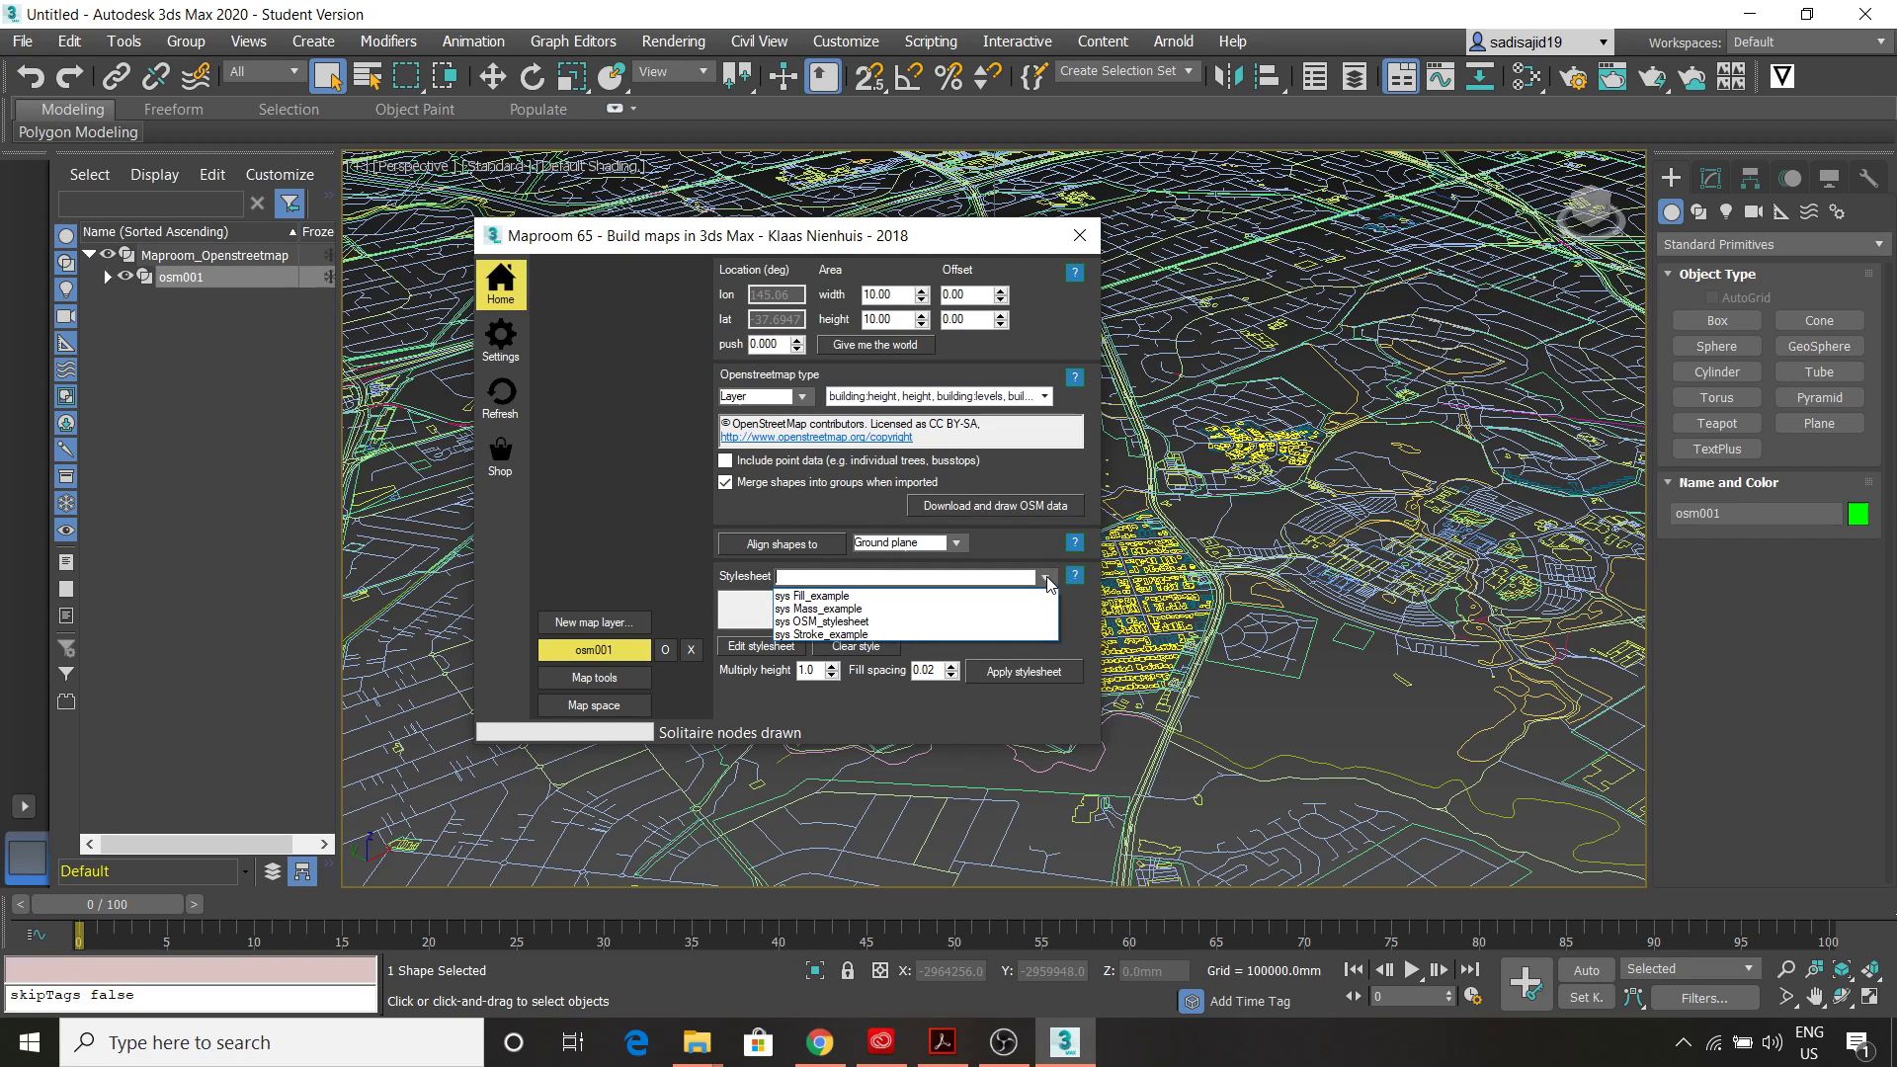
left_click(905, 623)
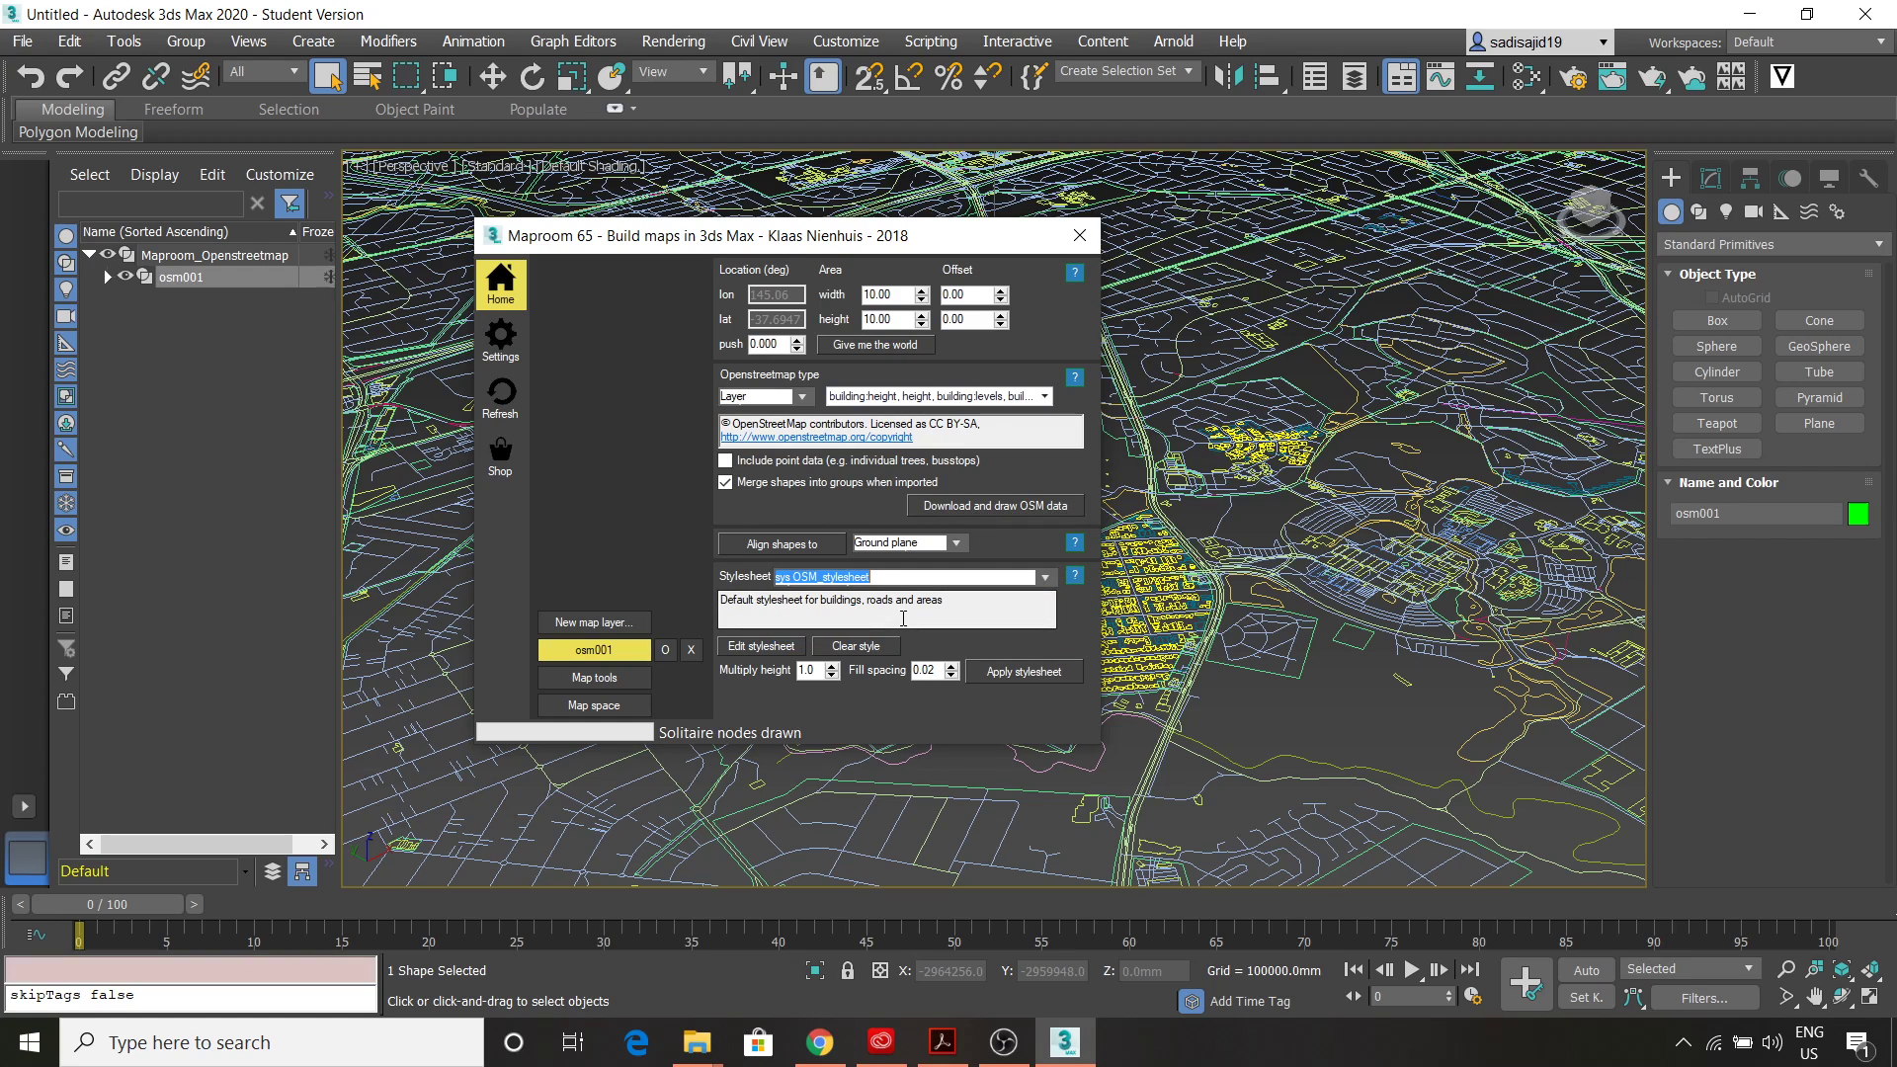
left_click(1028, 675)
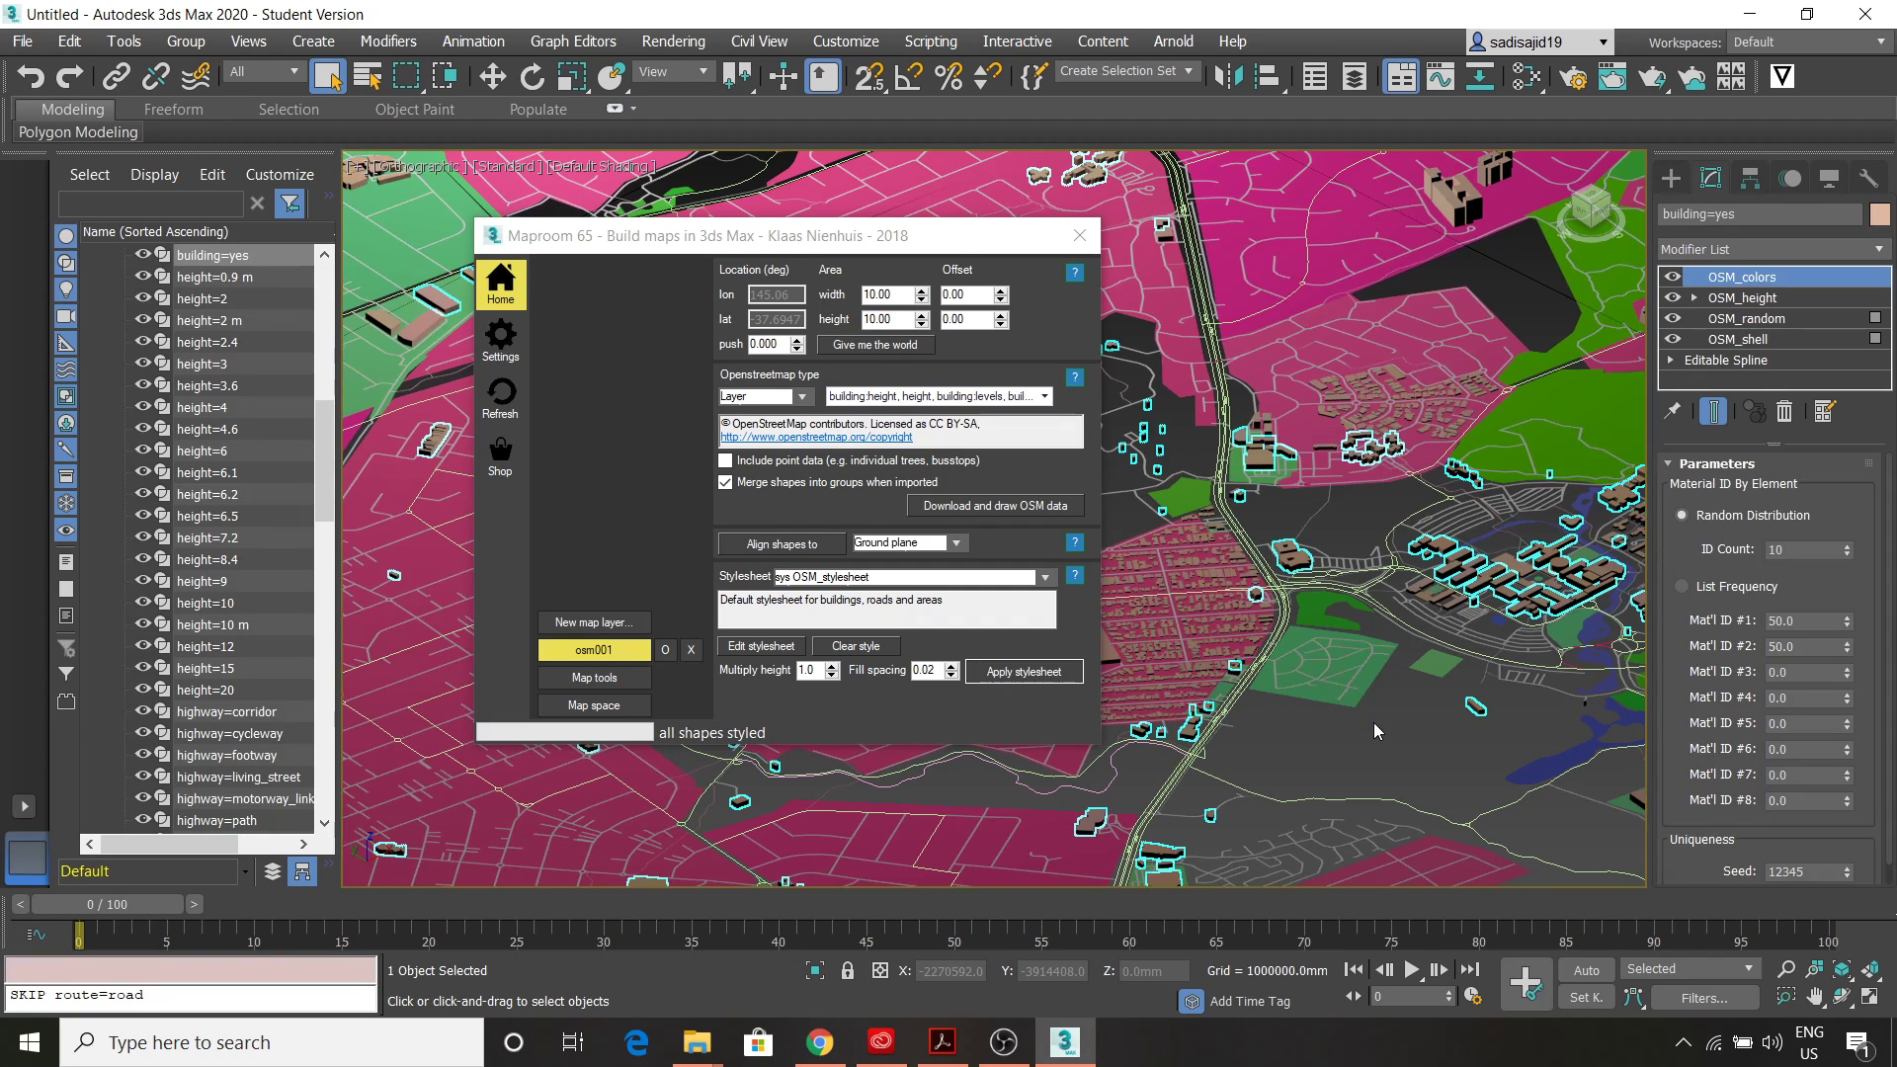
left_click(1024, 259)
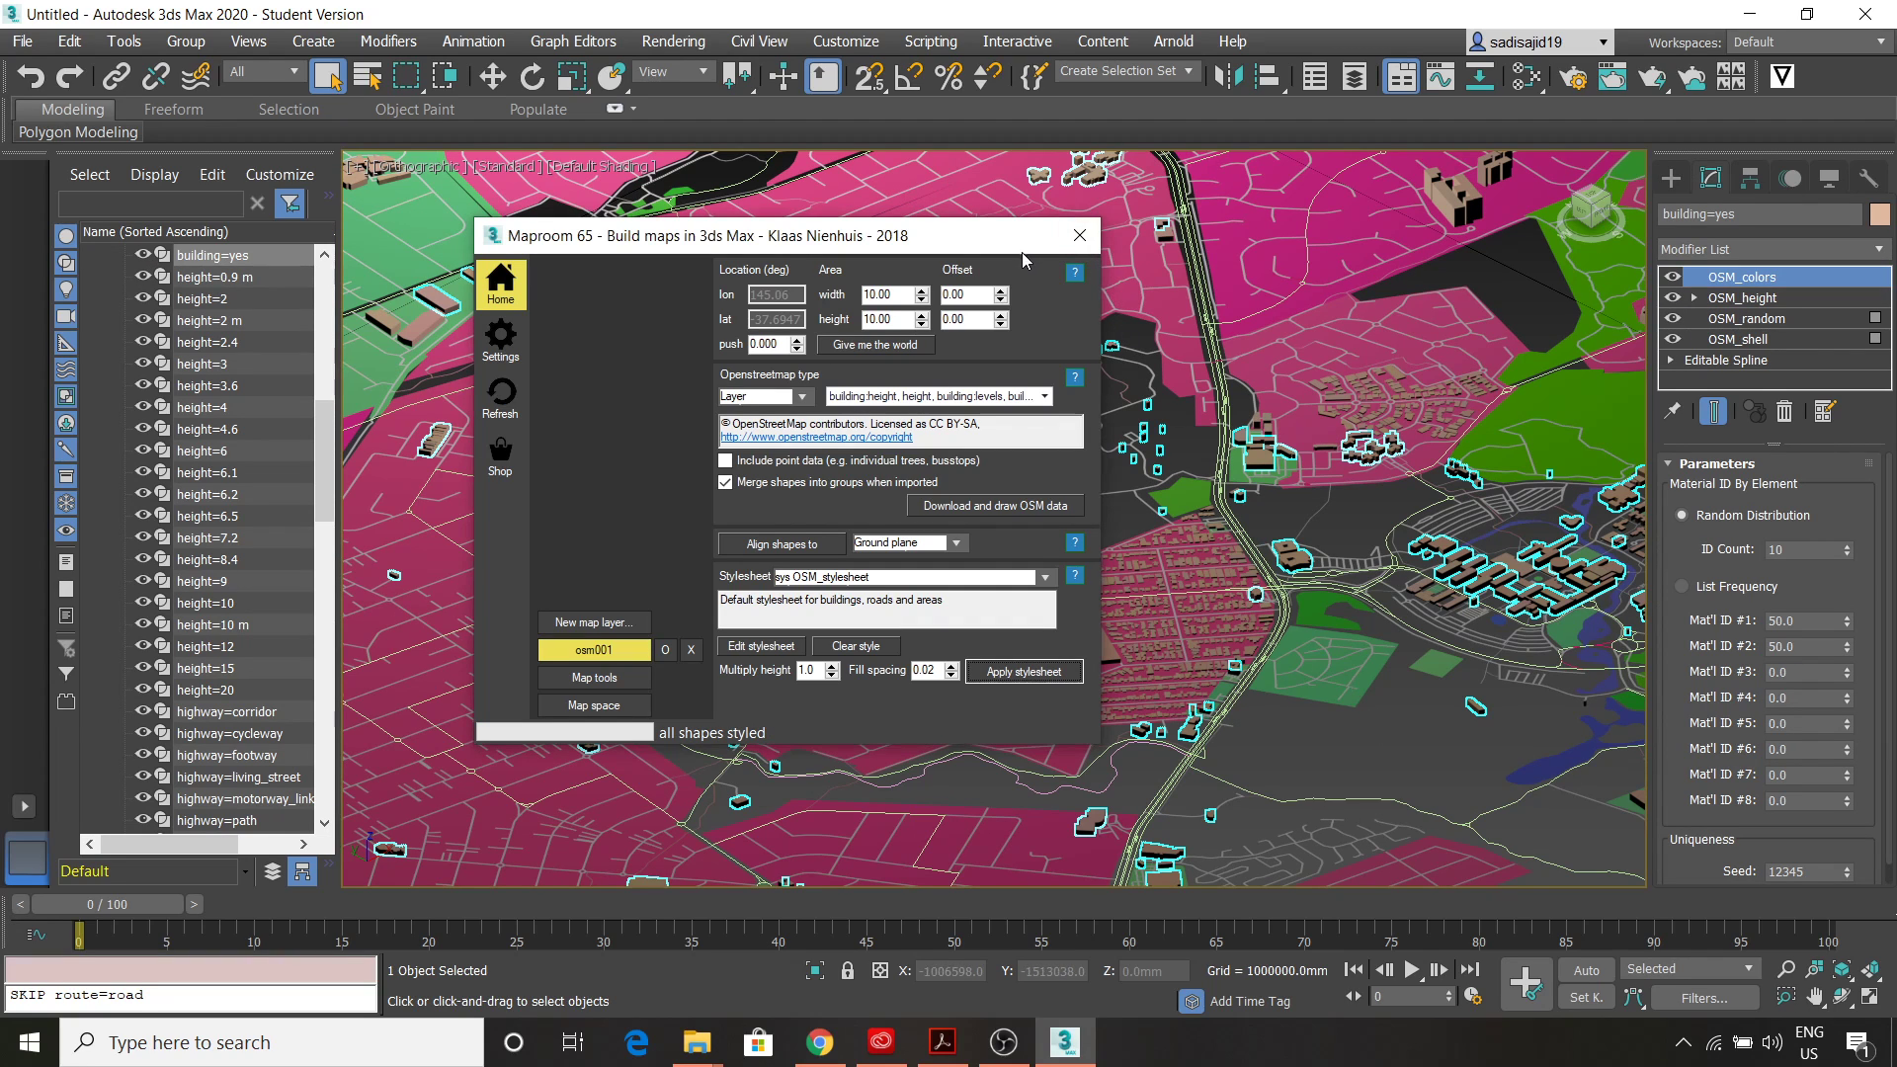
View Maproom's map export tools and close the plugin window
left_click(594, 678)
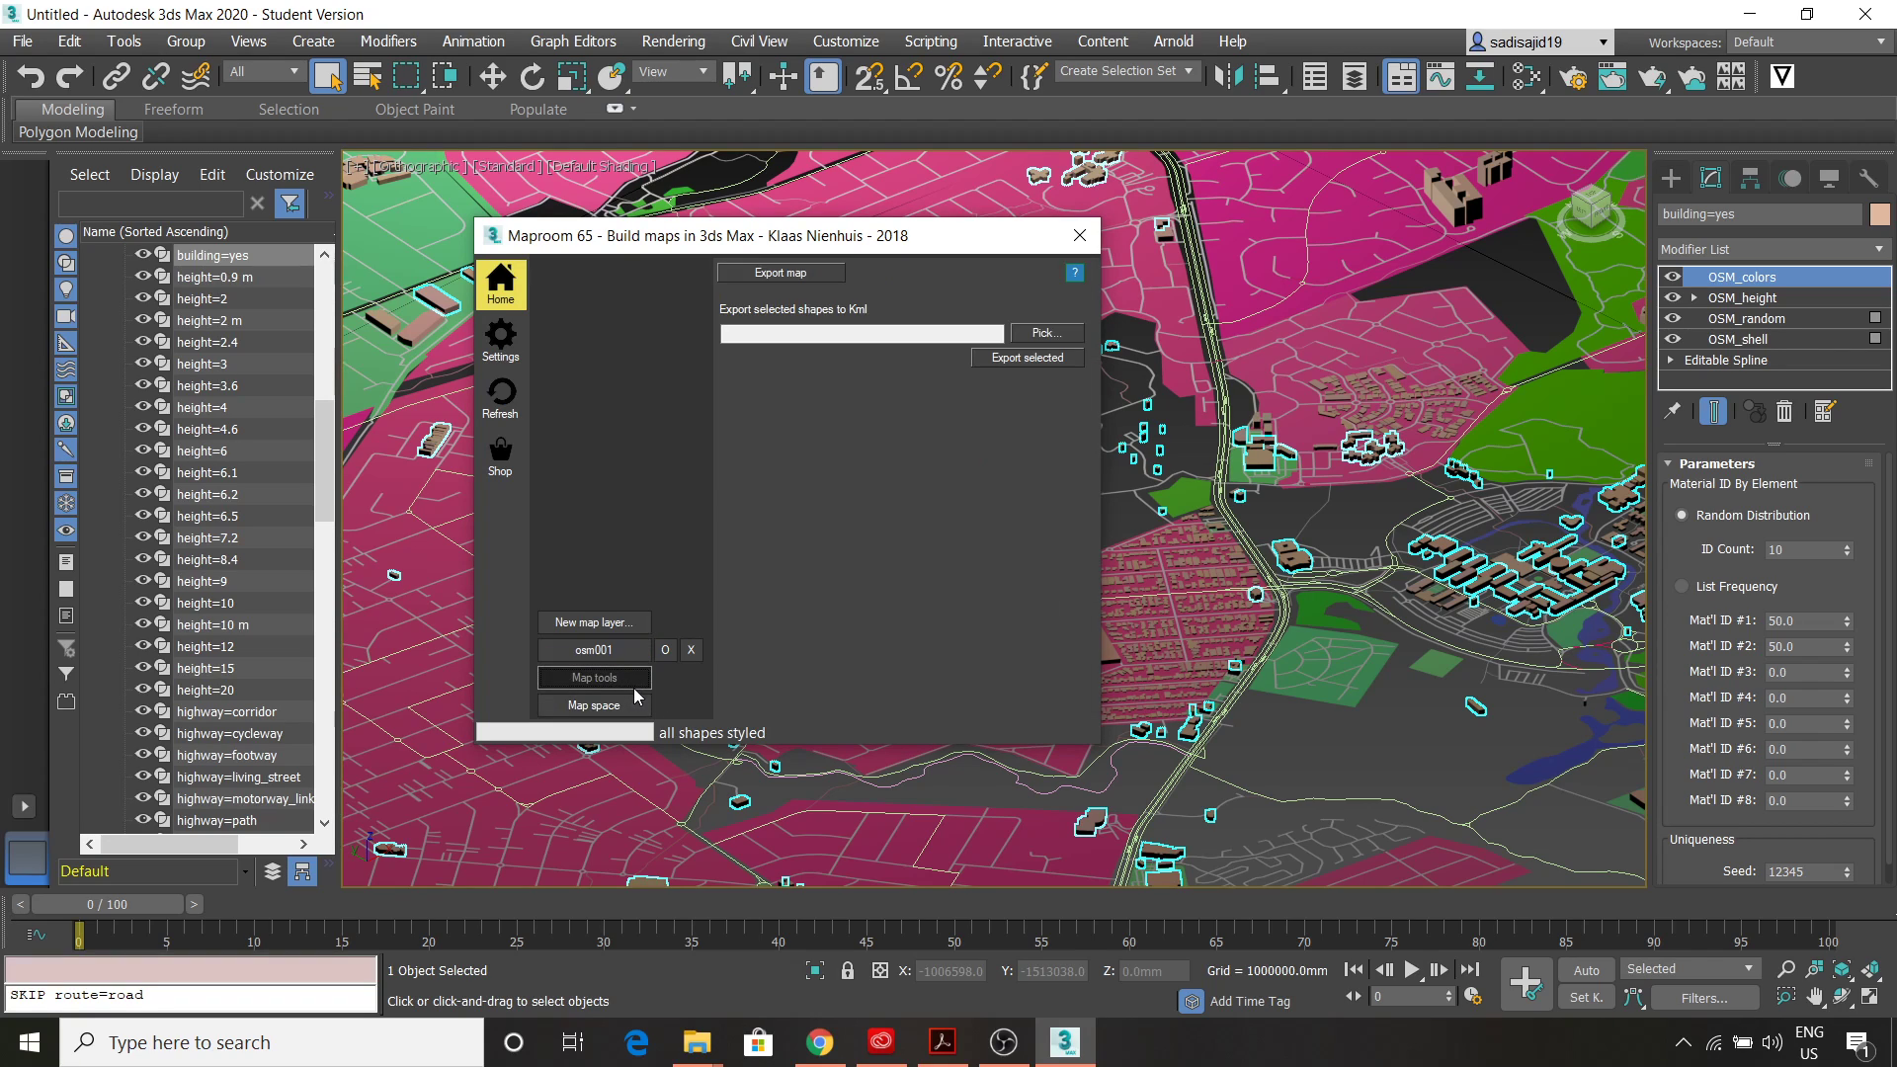
left_click(1080, 236)
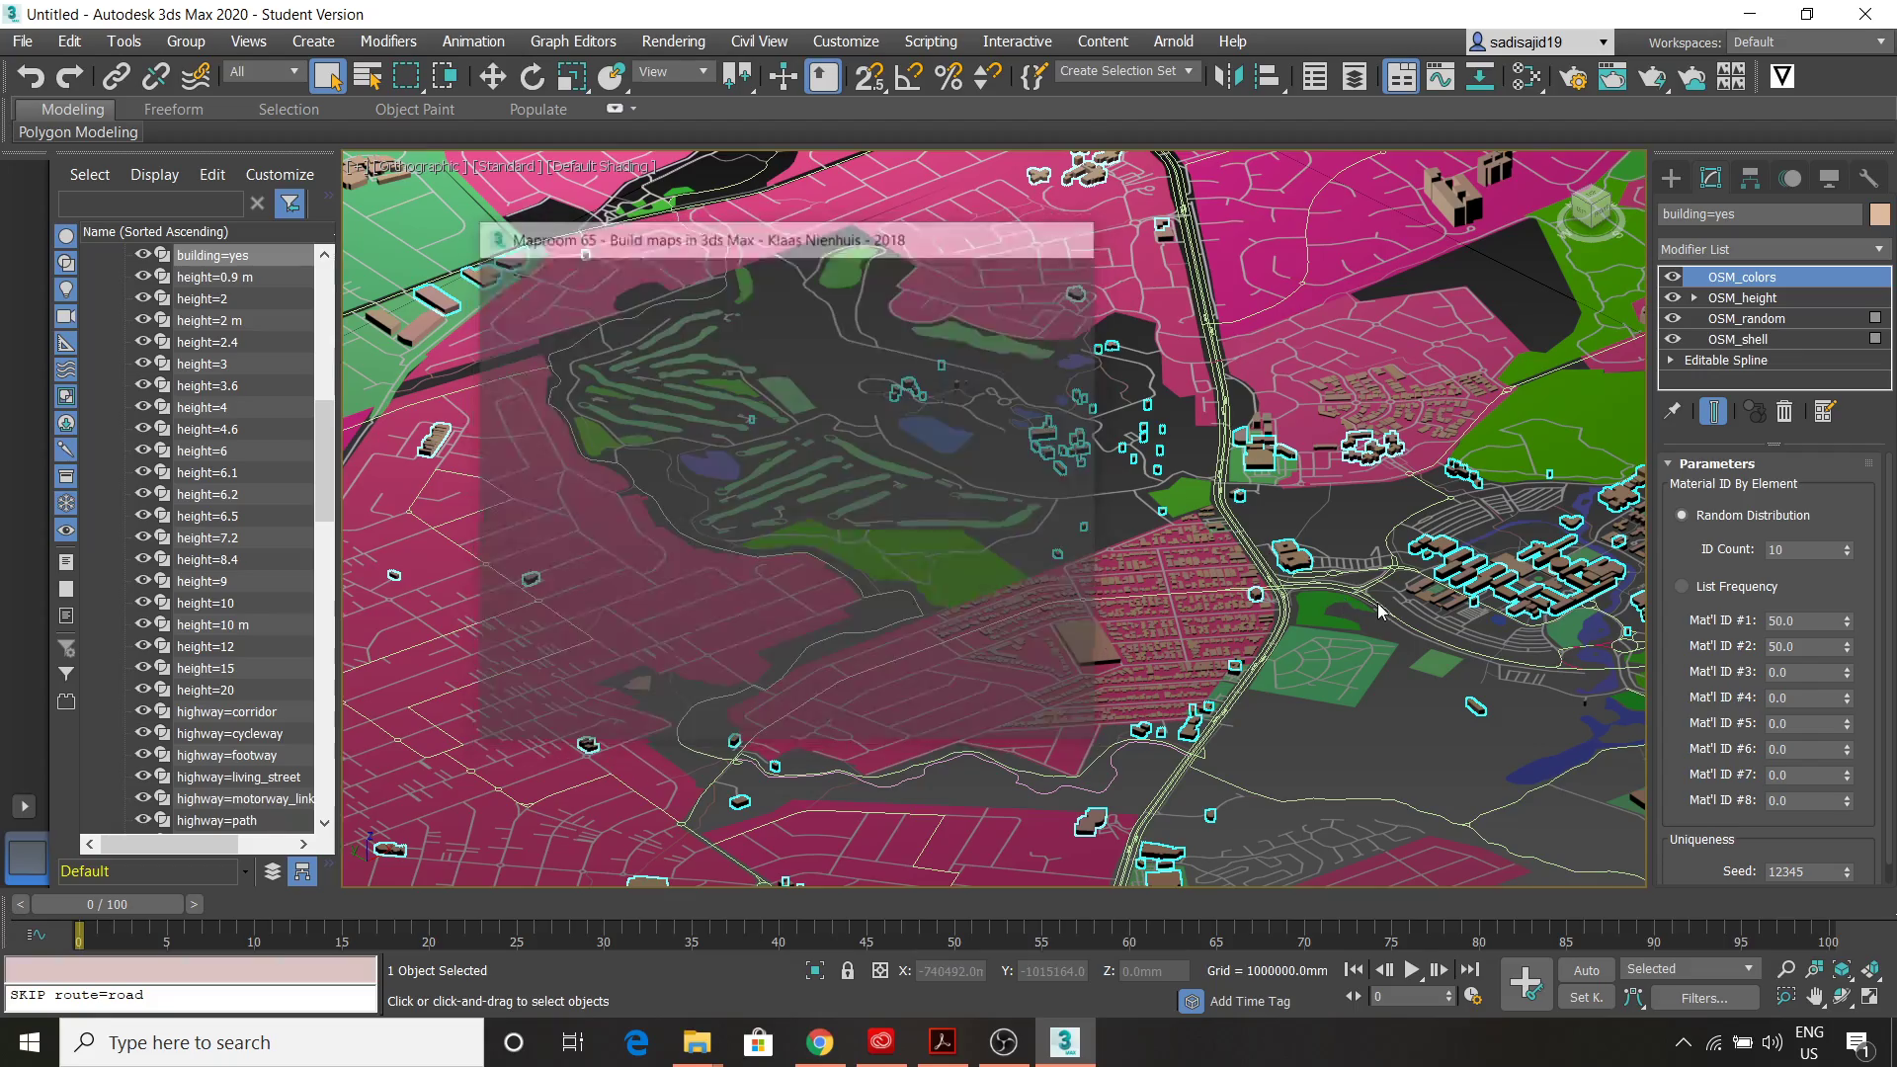
Examine the styled map in the viewport, covering the extruded buildings, roads, green areas and water around the campus and golf course
scroll(1421, 730, "up", 4)
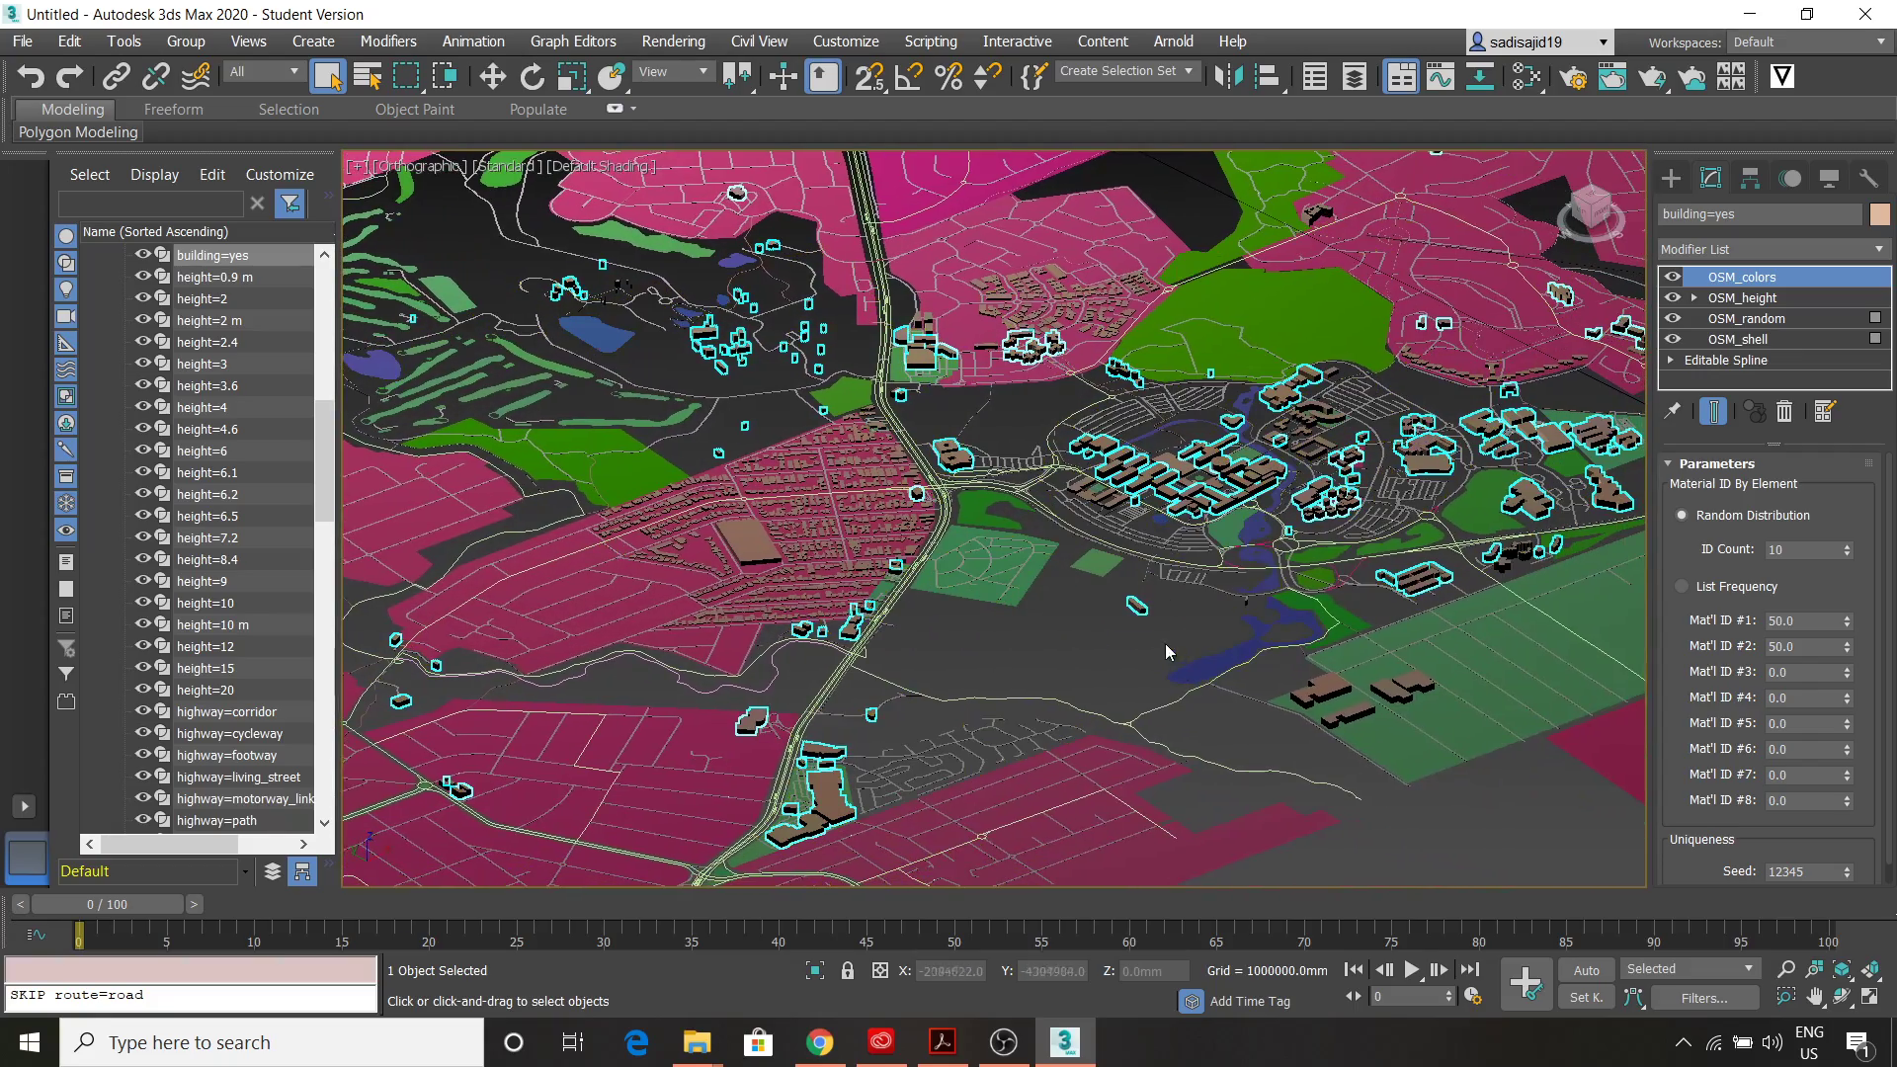
scroll(1201, 539, "up", 3)
middle_click_drag(1166, 662, 1170, 775)
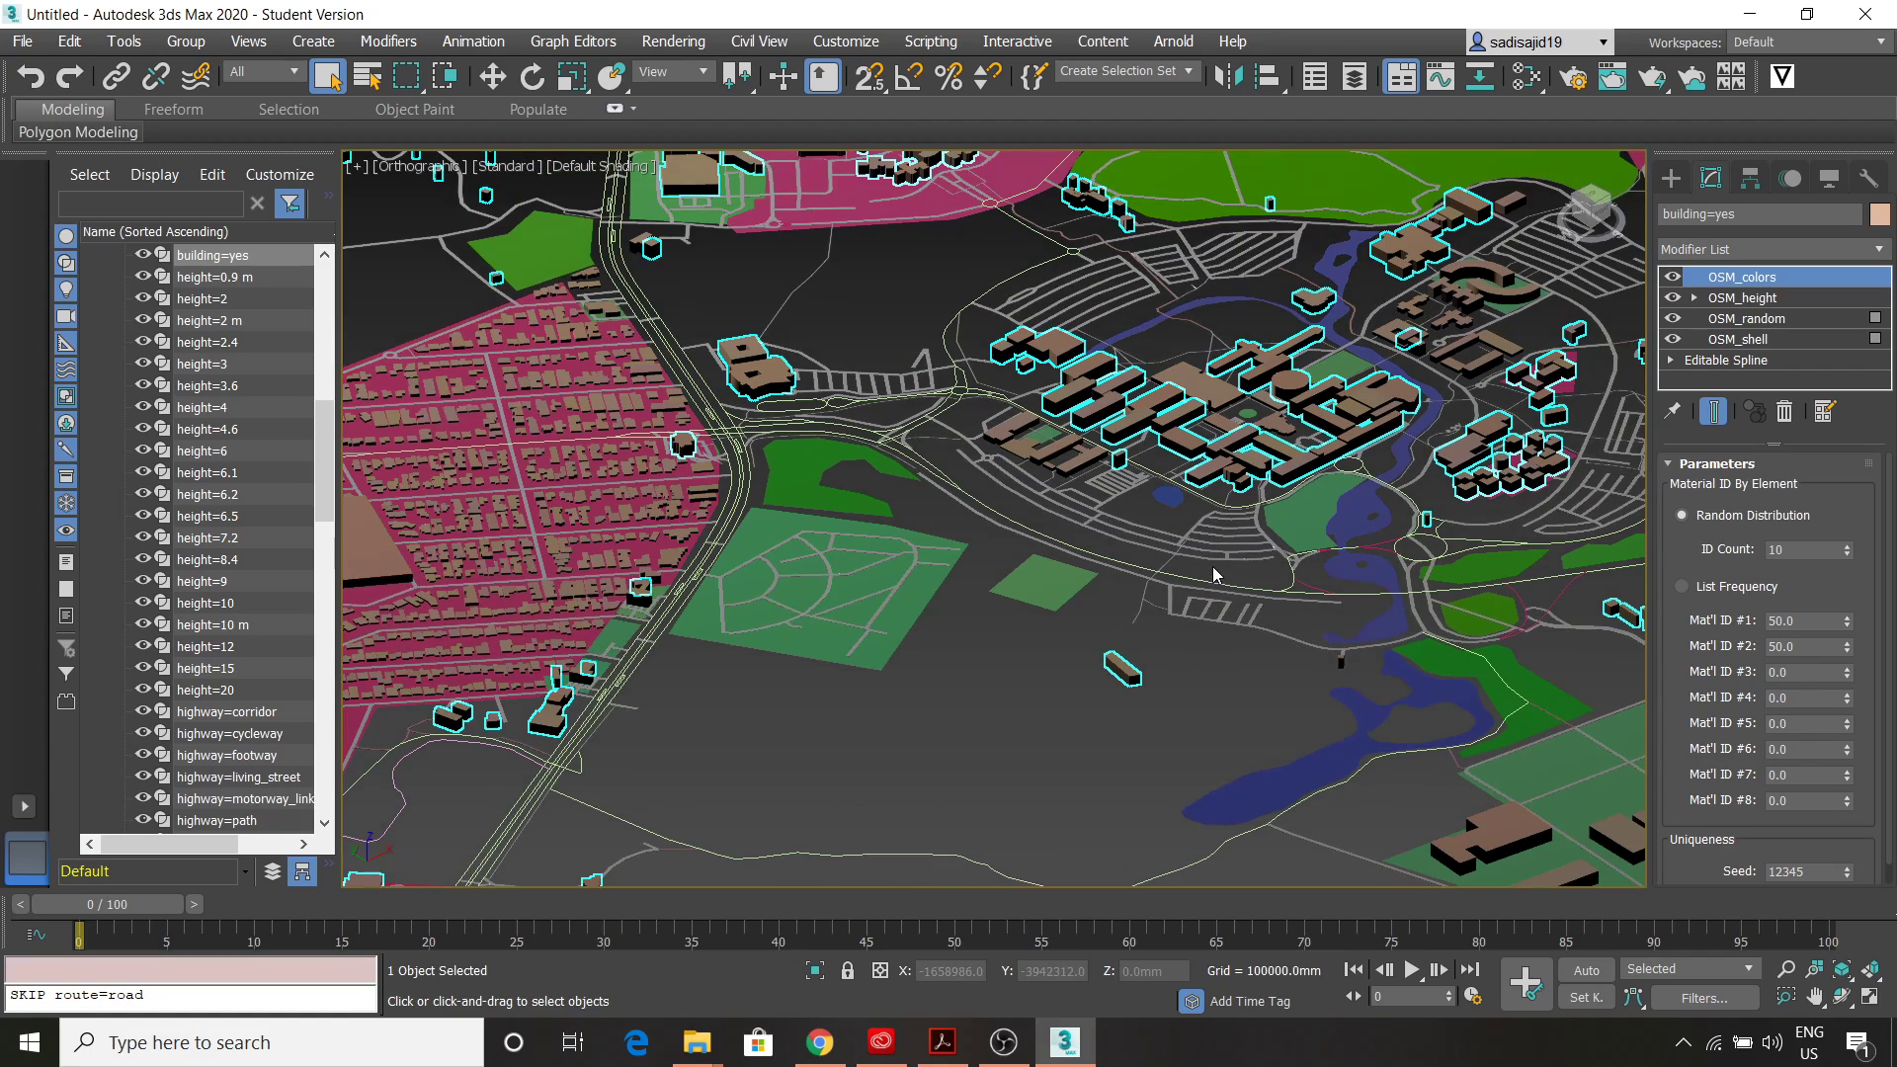
scroll(1206, 588, "down", 3)
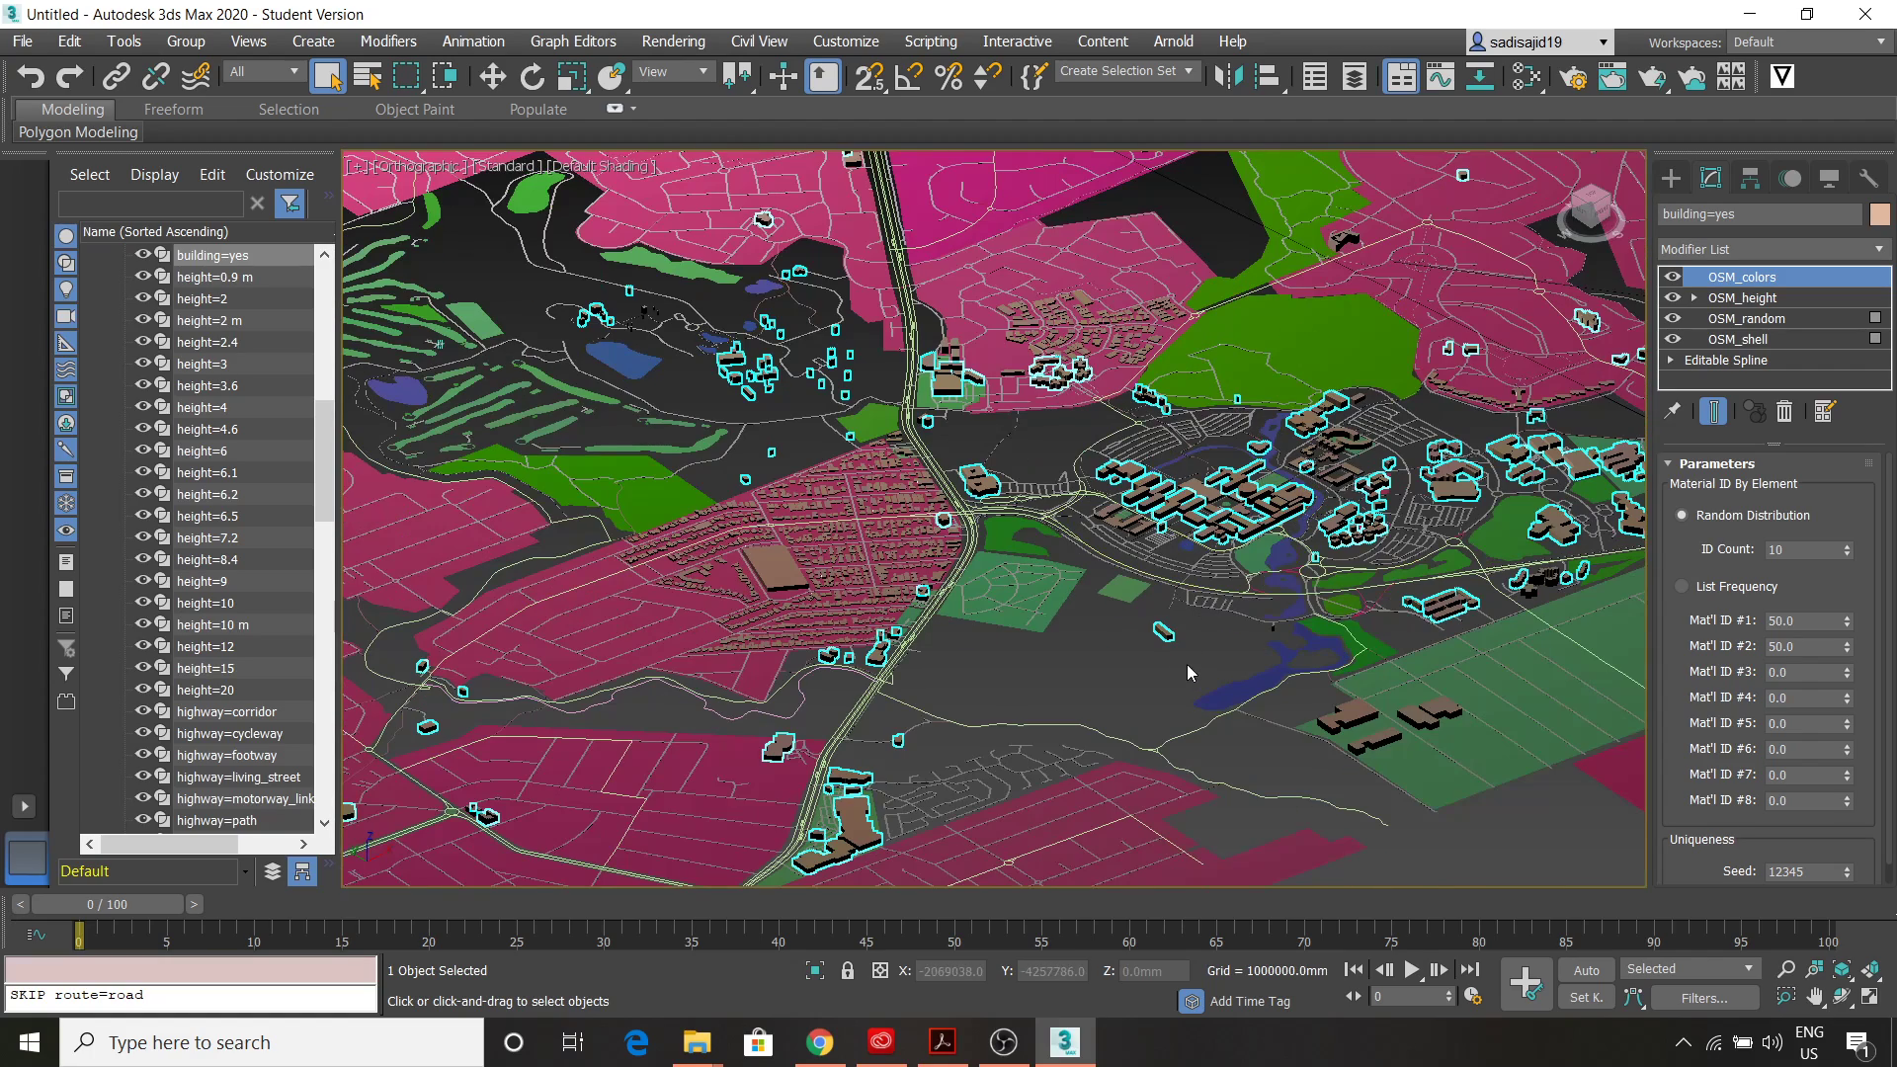
scroll(1159, 672, "up", 5)
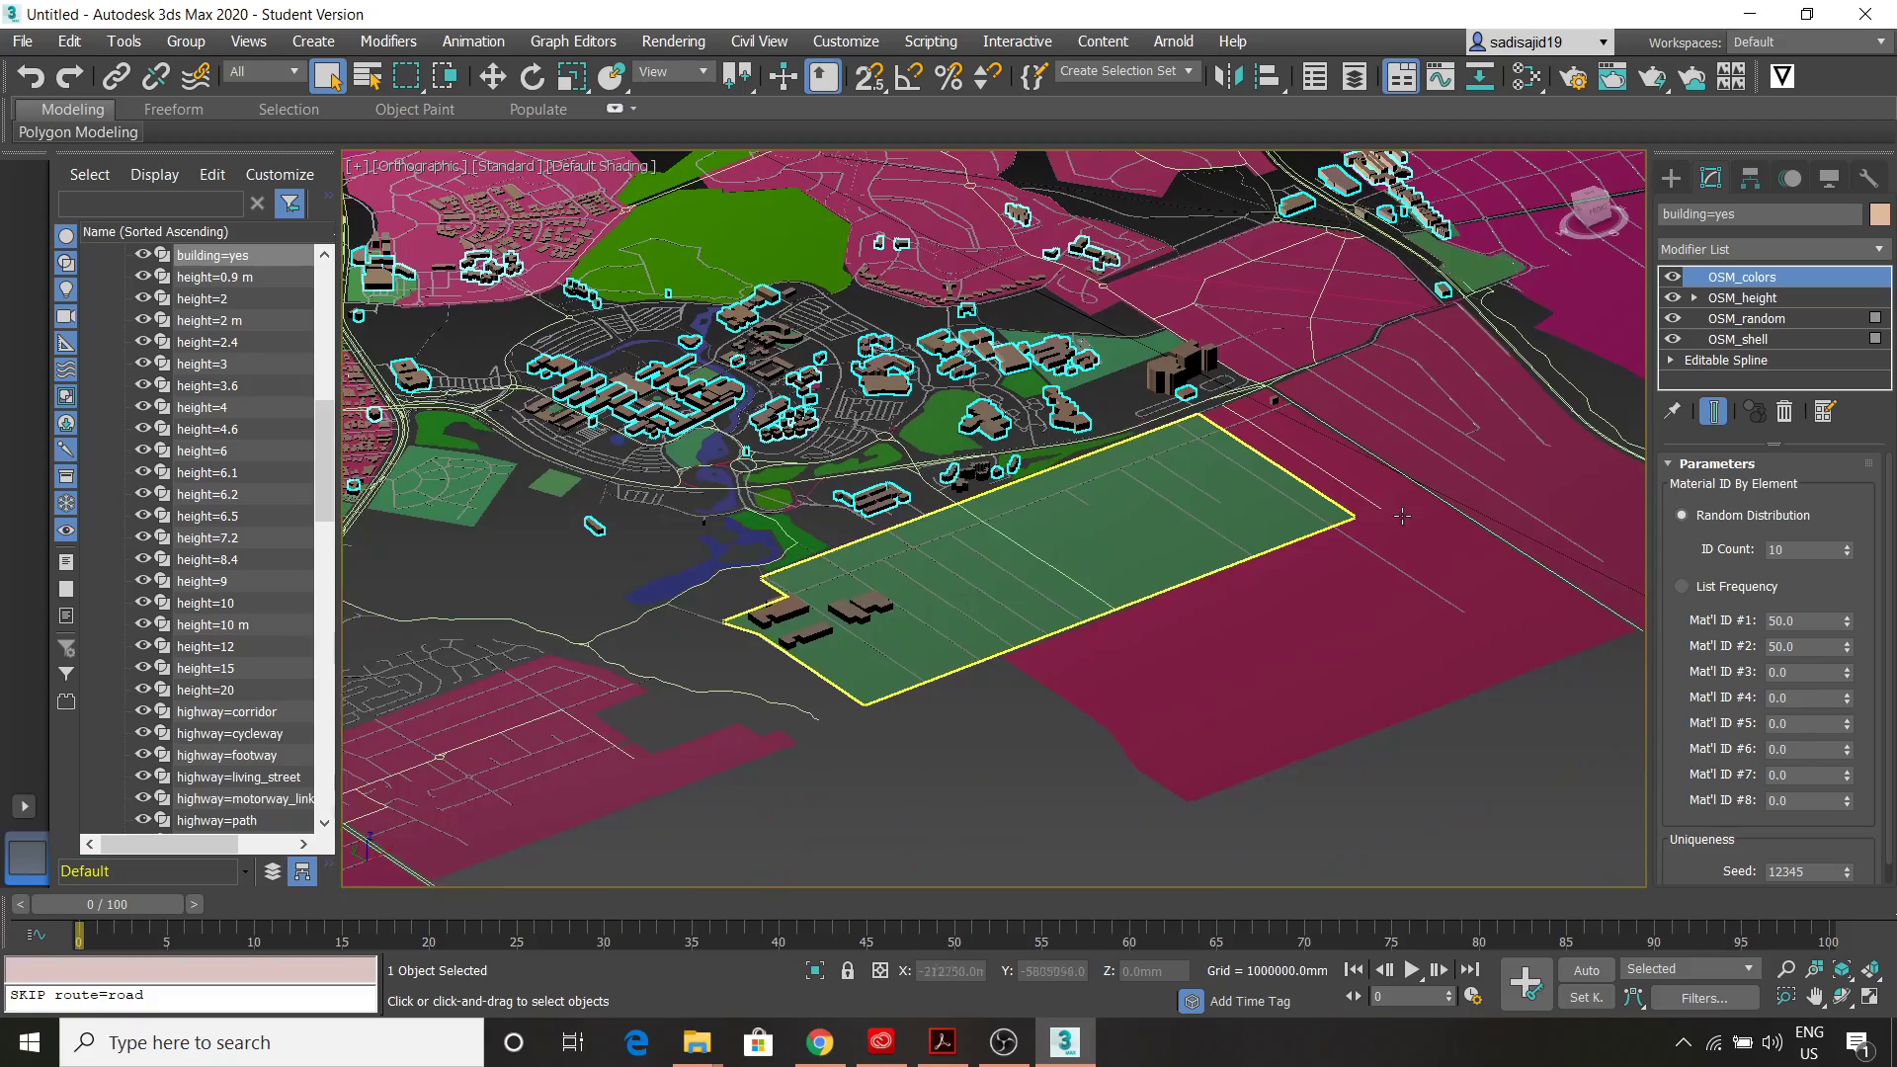
middle_click_drag(944, 494, 1399, 663)
middle_click_drag(934, 741, 1239, 459)
middle_click_drag(715, 664, 717, 532)
middle_click_drag(1167, 648, 907, 622)
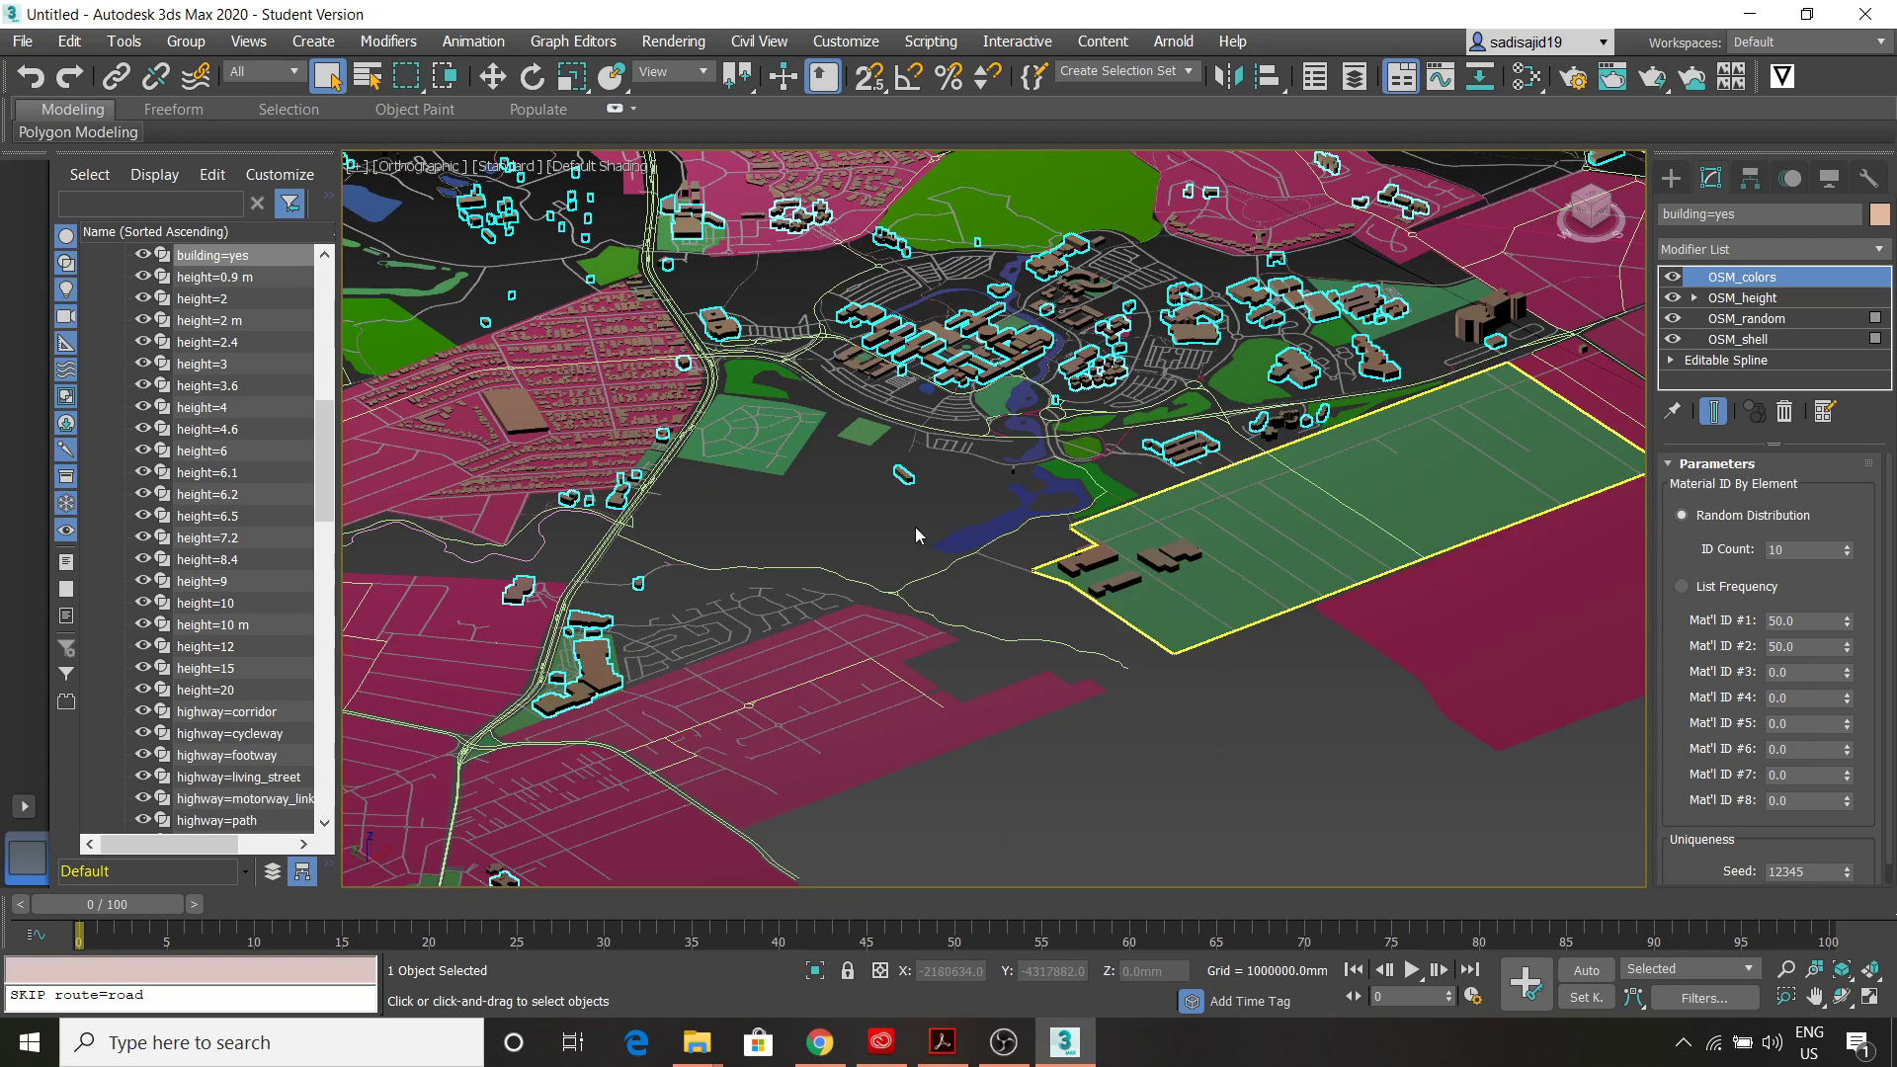
middle_click_drag(914, 532, 1203, 746)
middle_click_drag(697, 462, 797, 602)
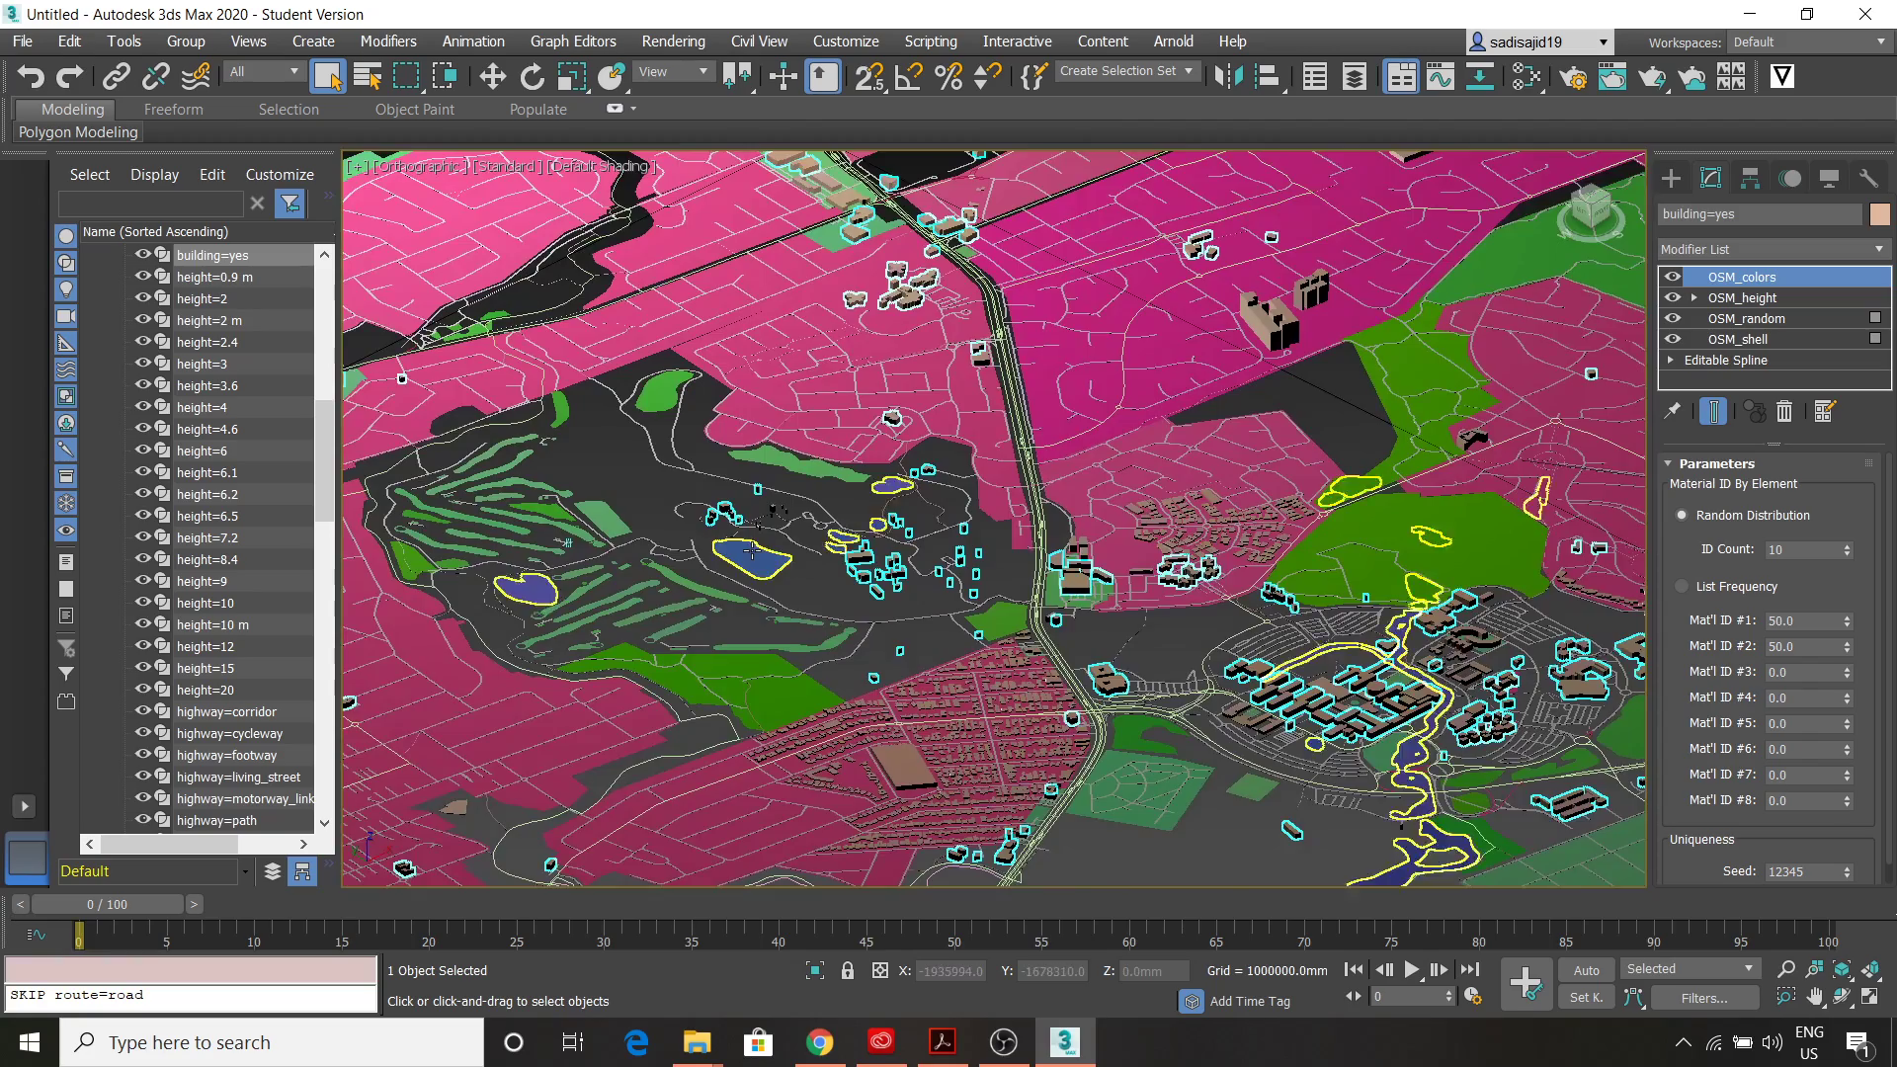
scroll(752, 550, "up", 5)
scroll(990, 633, "down", 3)
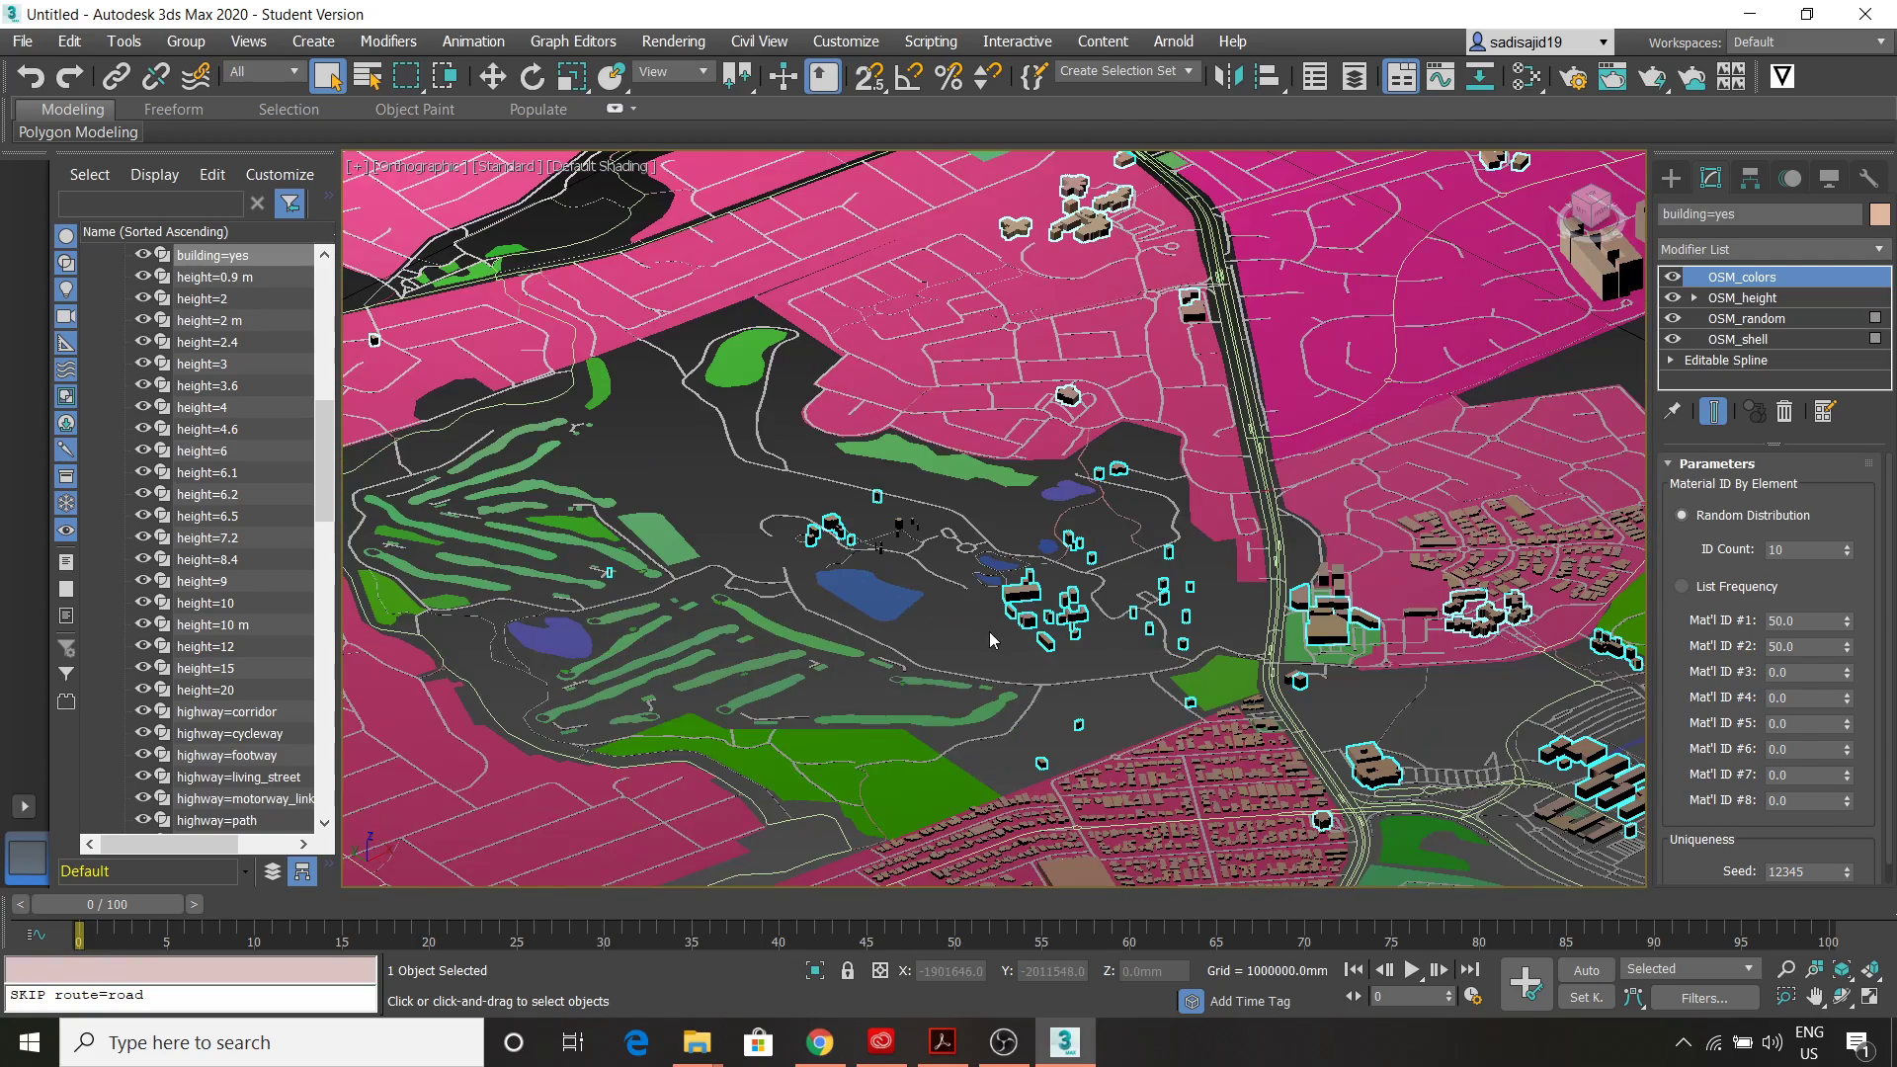